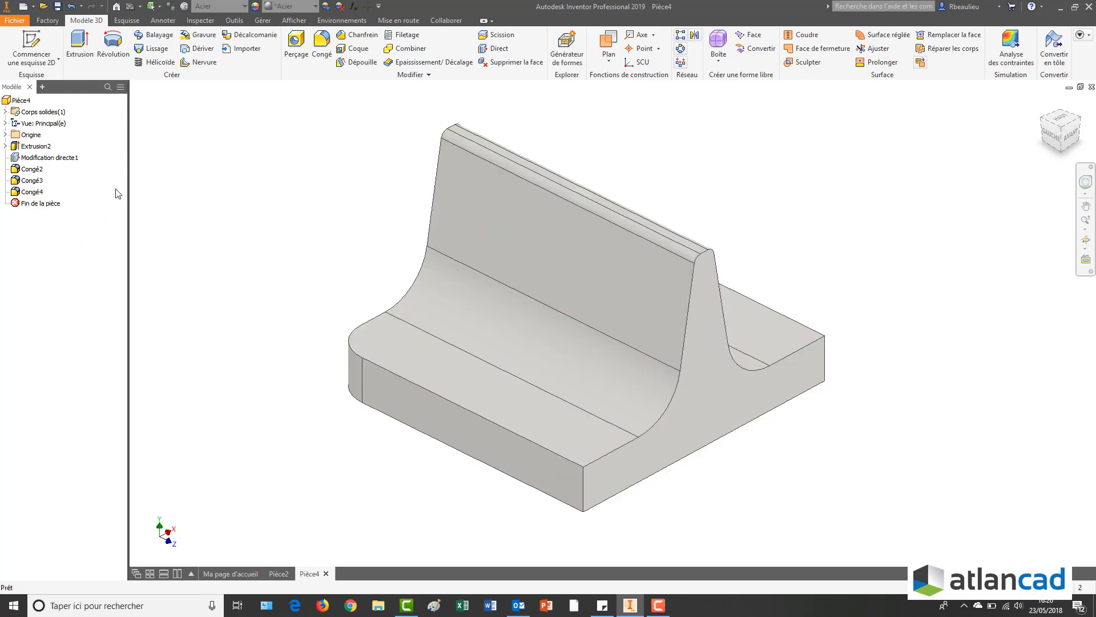
click(42, 87)
click(46, 102)
drag(36, 91, 304, 156)
drag(170, 109, 226, 141)
click(240, 135)
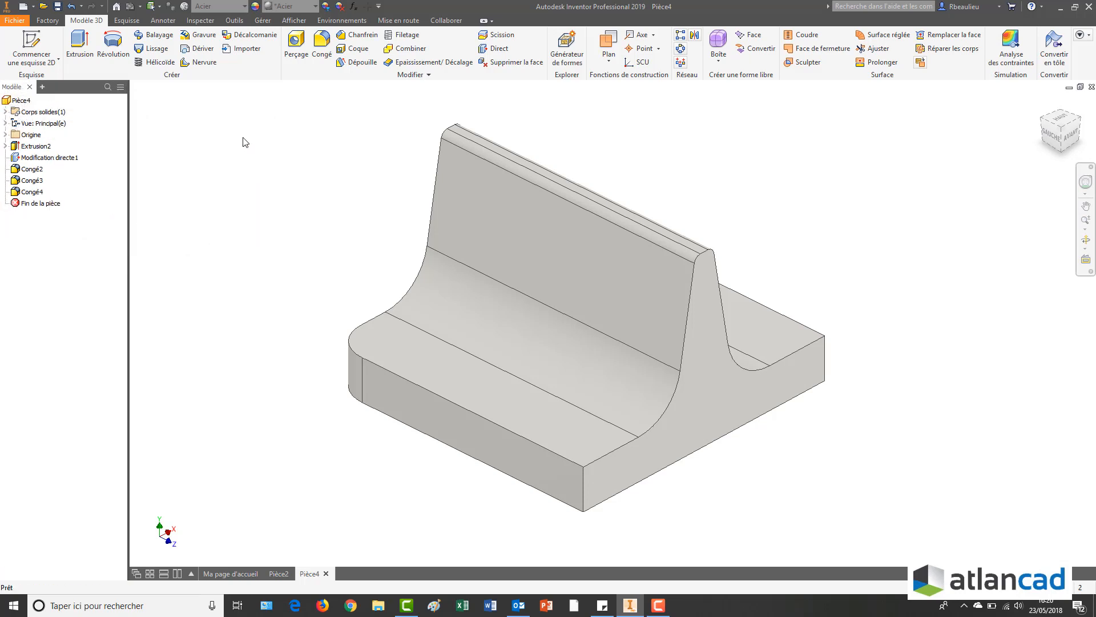
Start the Hole command, dock its properties panel above the model browser and widen the docked panels.
right_click(278, 162)
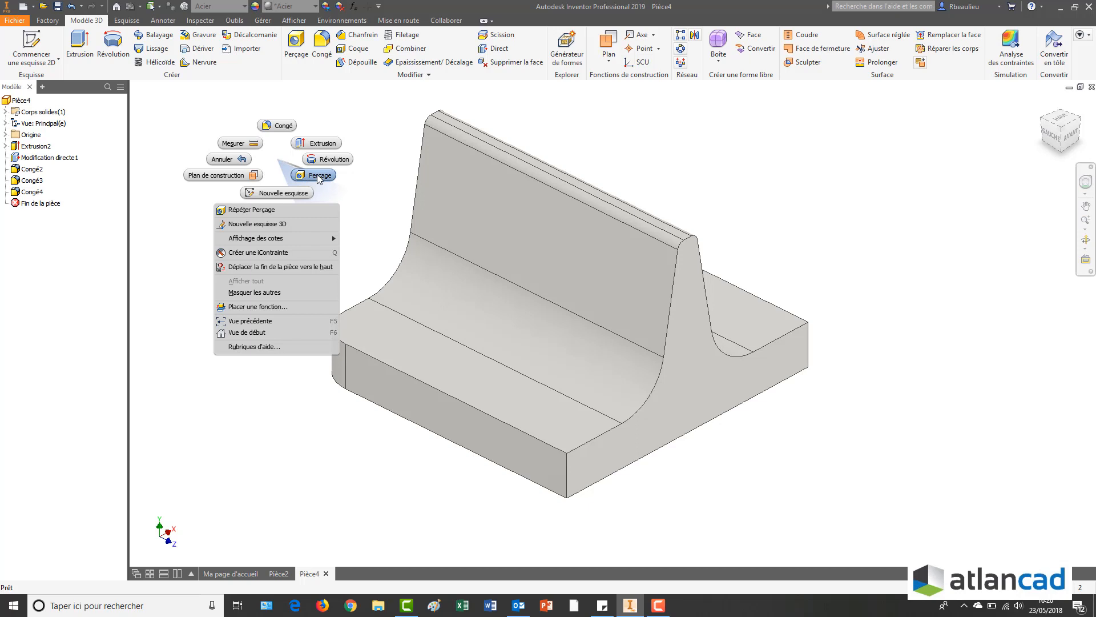
click(320, 184)
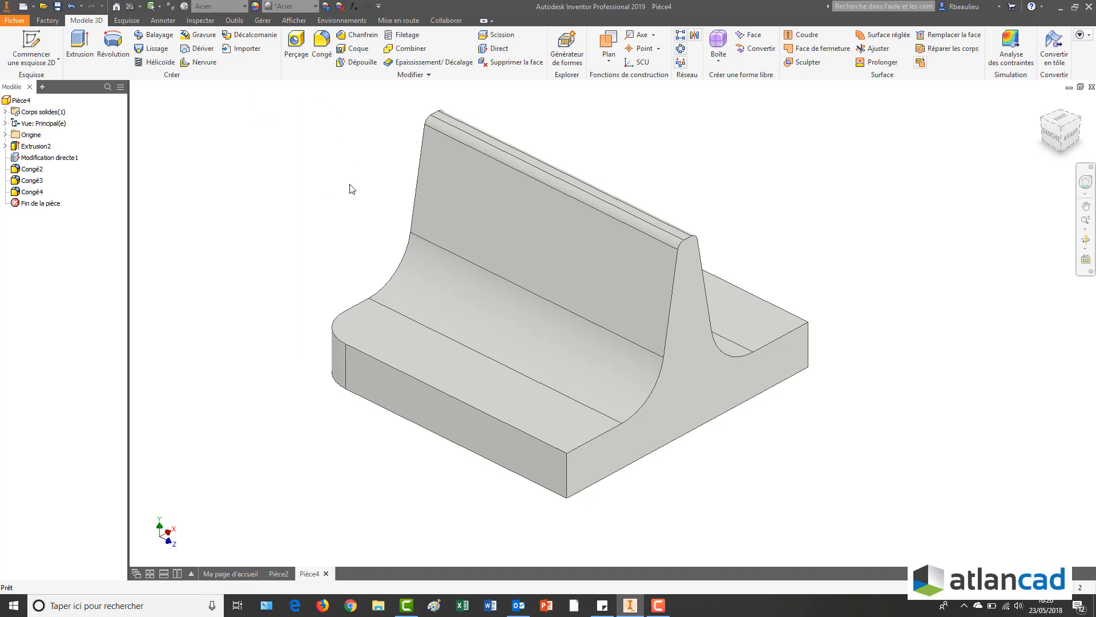
drag(175, 108, 63, 79)
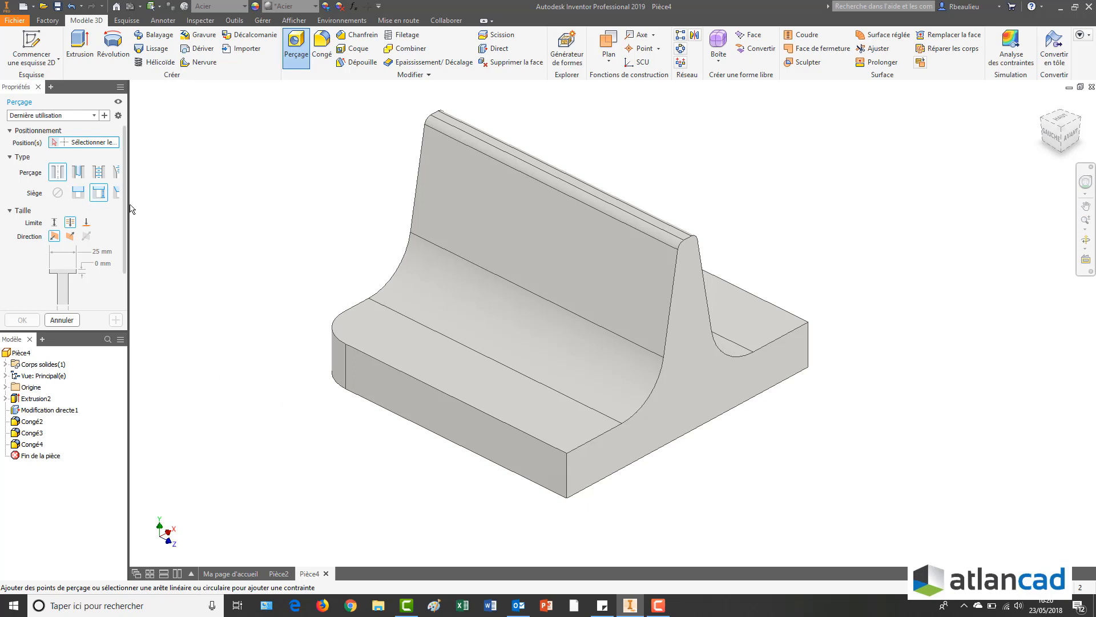
drag(130, 209, 167, 209)
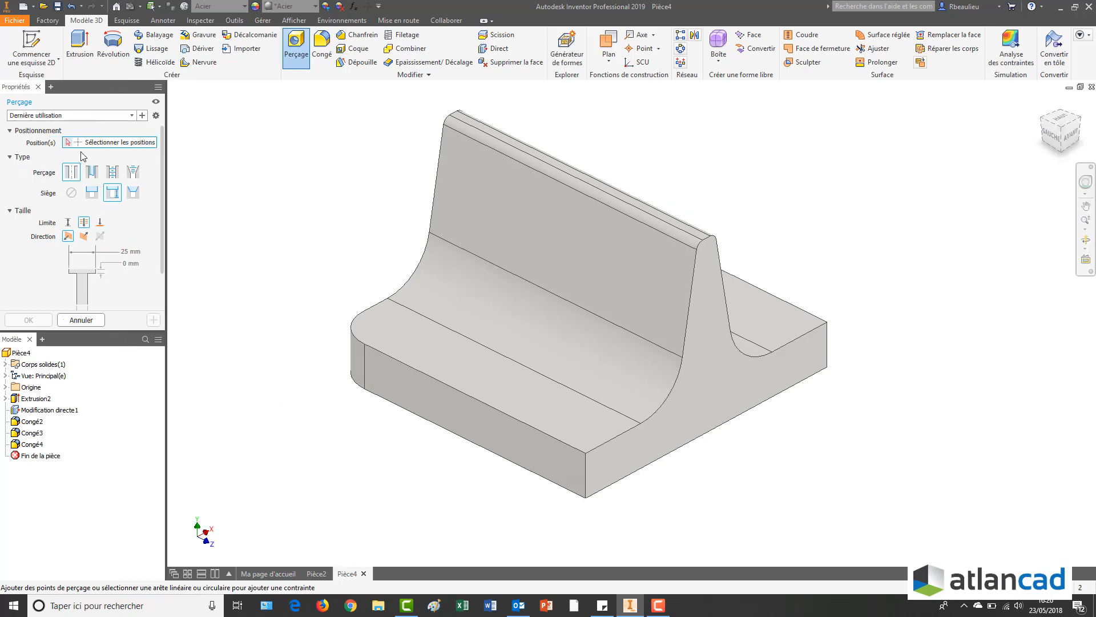
Group the hole properties panel with the model browser as tabs and bring the hole properties to the front.
drag(24, 88, 51, 86)
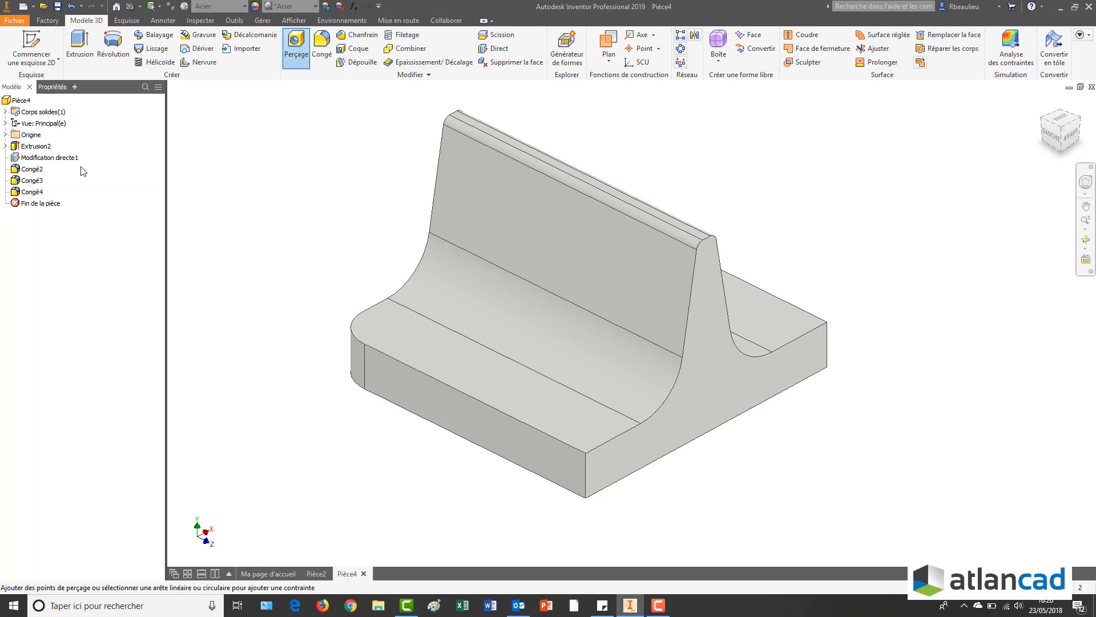
click(52, 88)
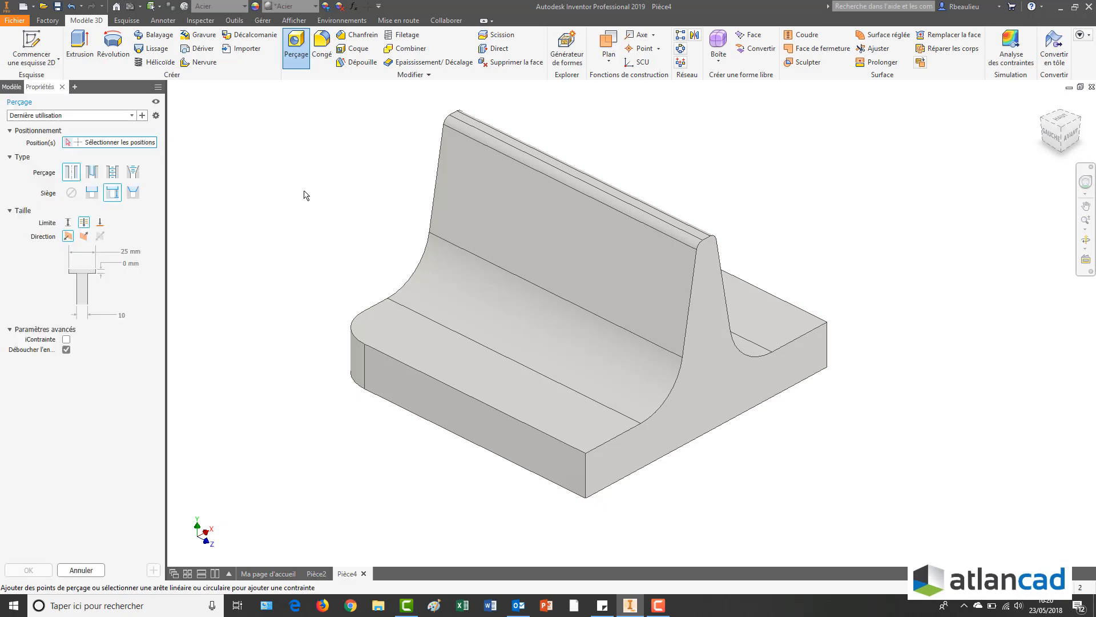
key(Escape)
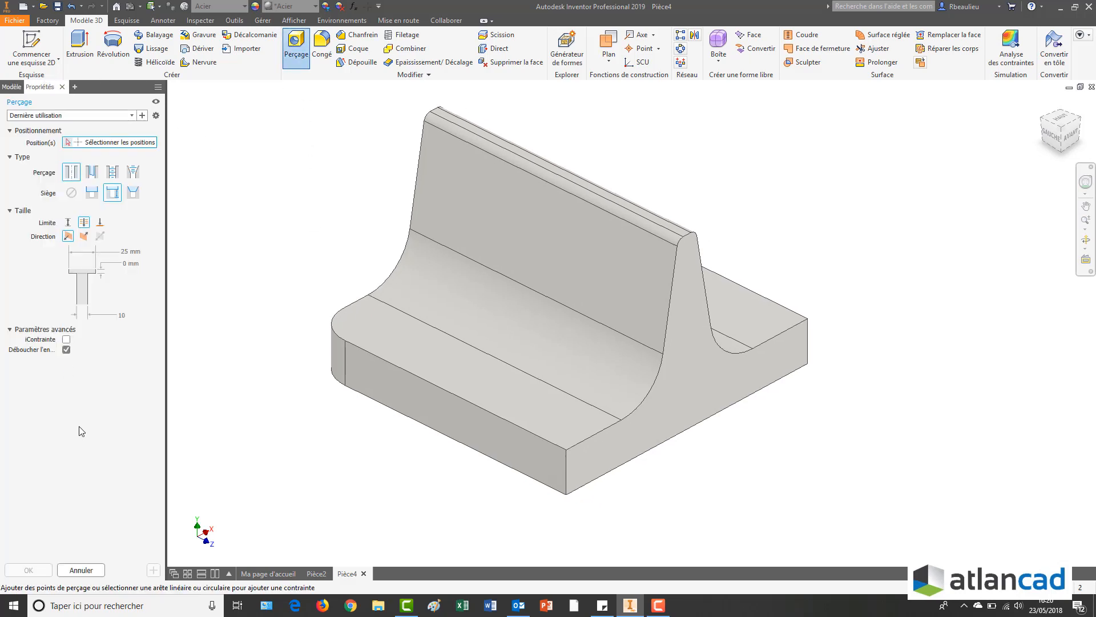
Detach the hole properties panel from the model browser and leave it floating beside the part.
drag(40, 86, 314, 132)
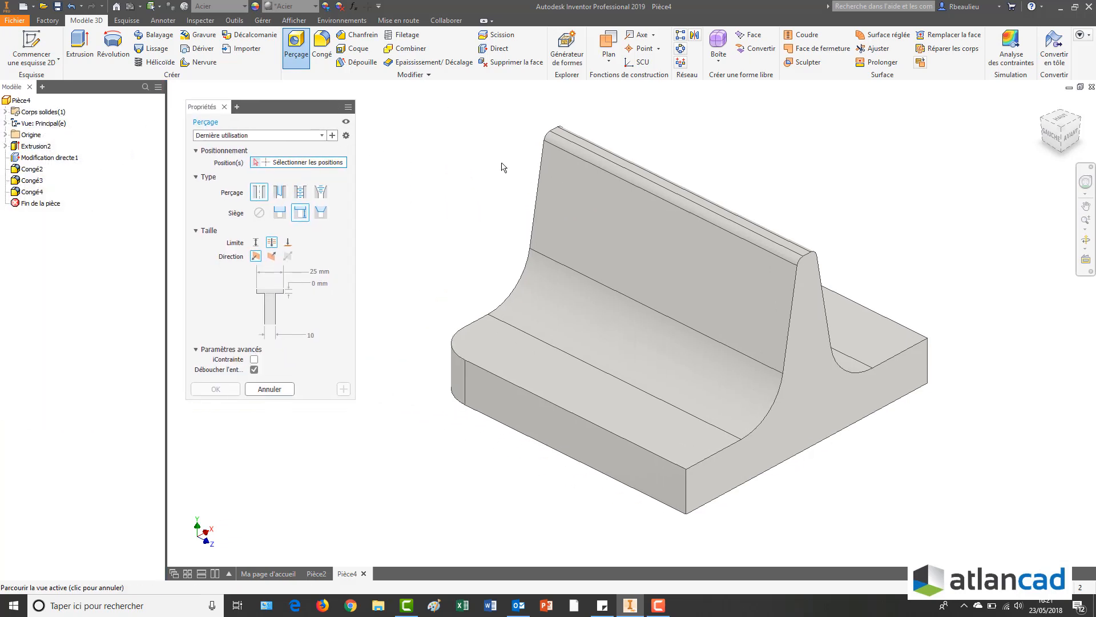
drag(209, 113, 228, 112)
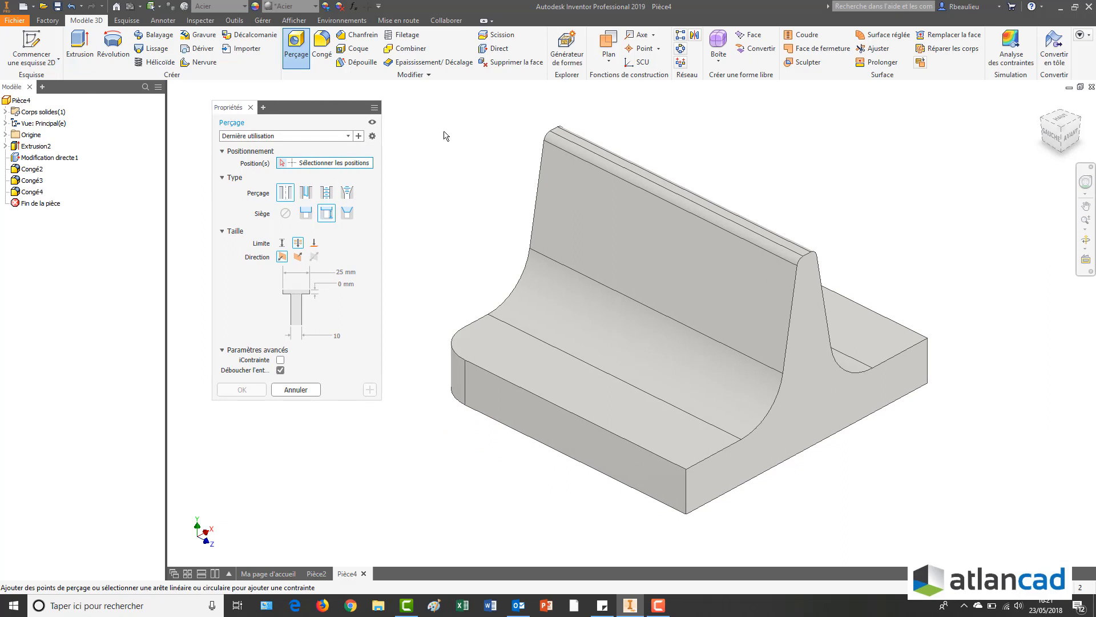
middle_drag(467, 147, 461, 149)
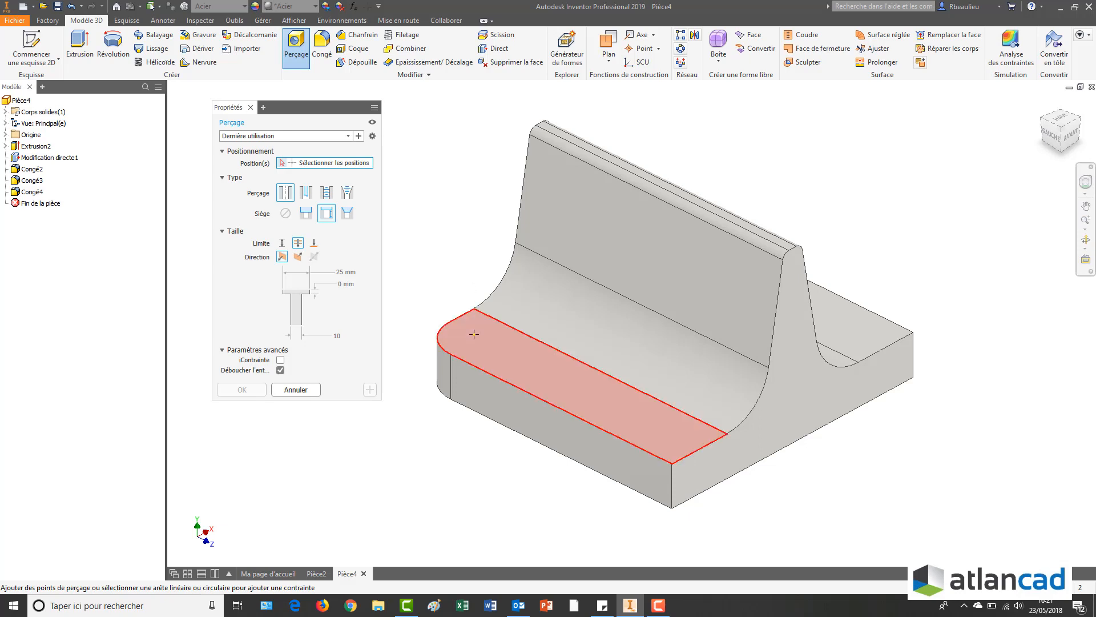
Create a 10 mm through hole with a 25 mm spotface on the front ledge near its rounded corner.
middle_drag(462, 330, 465, 308)
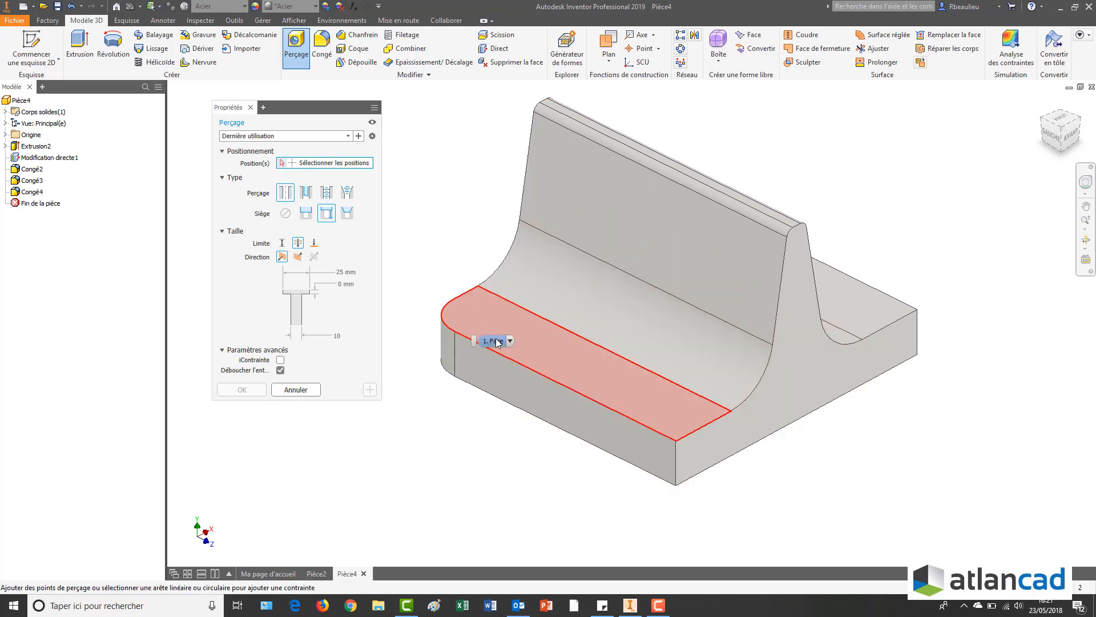
click(484, 314)
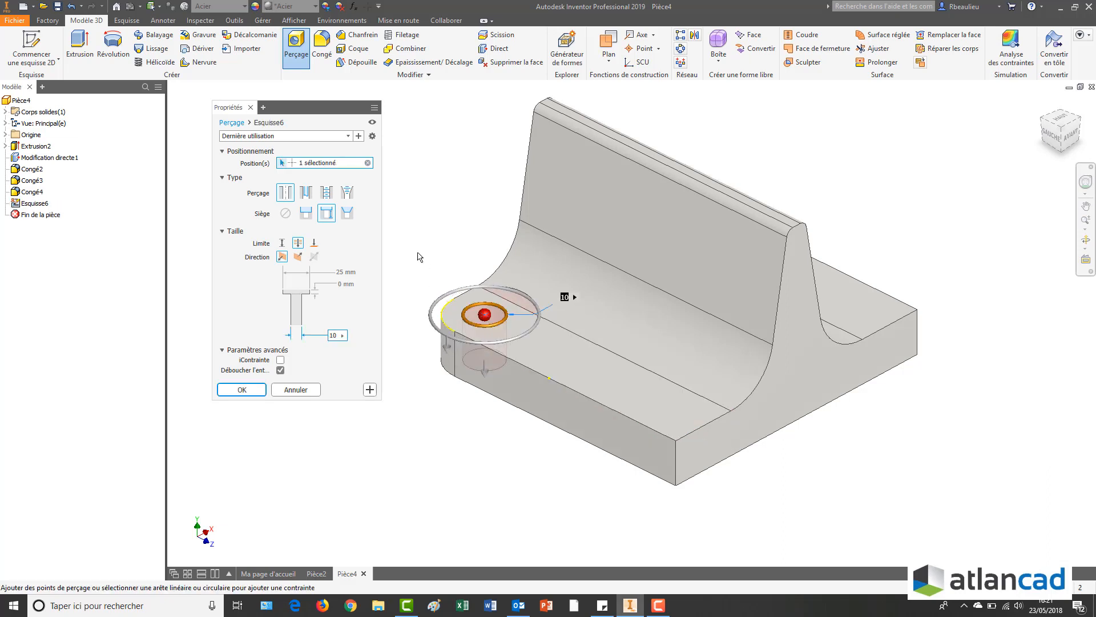
click(252, 391)
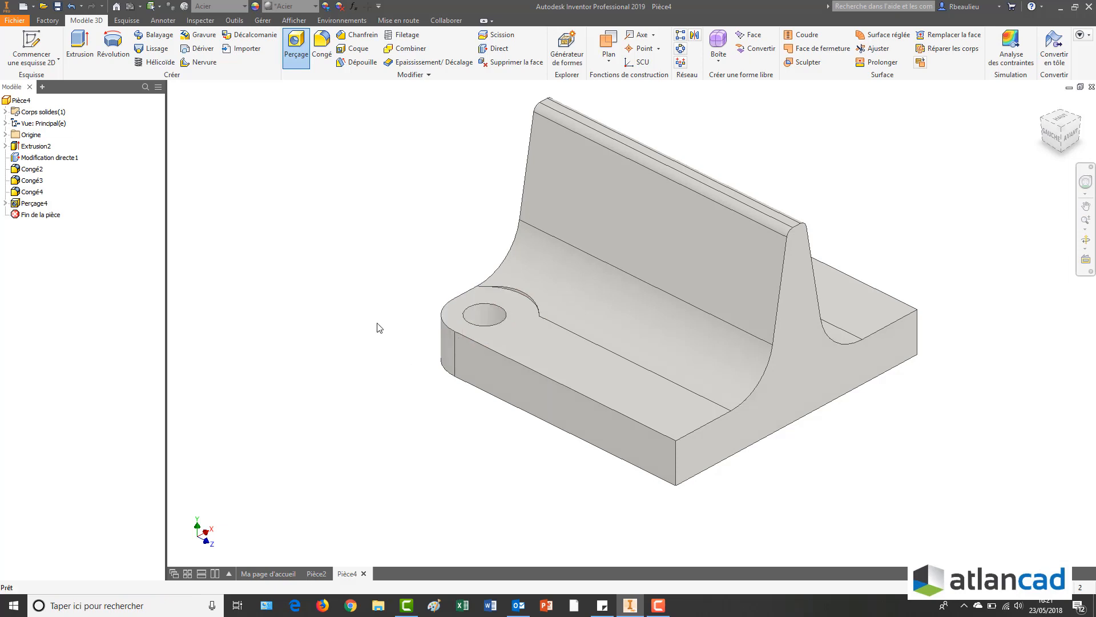
Expand the new hole in the model browser, reopen its parameters and cancel the edit.
click(5, 204)
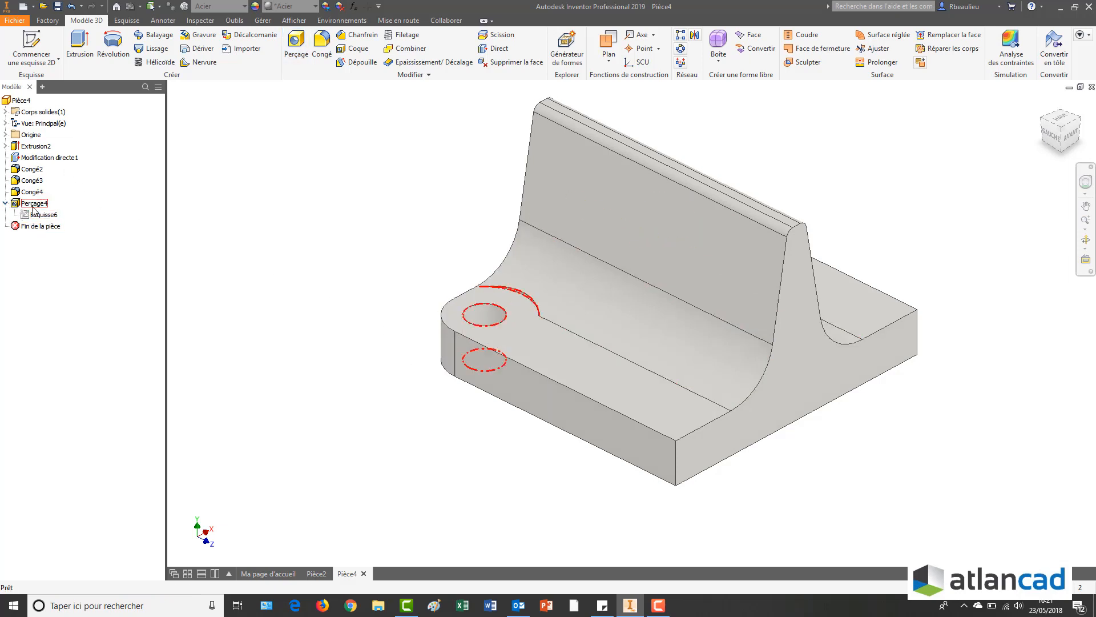
middle_drag(343, 253, 324, 238)
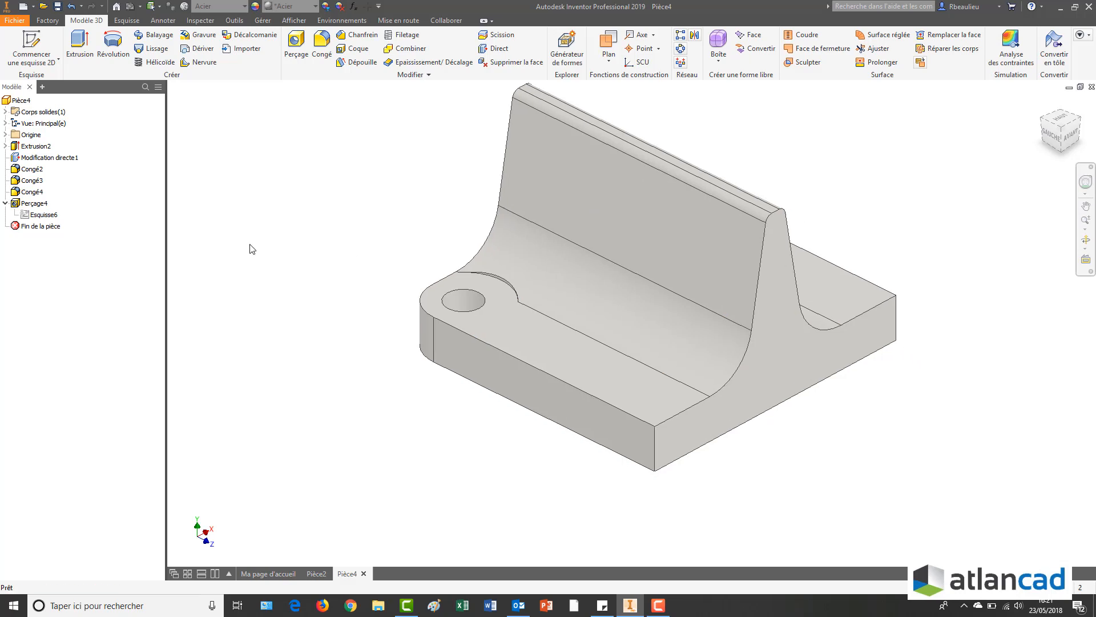
double_click(18, 204)
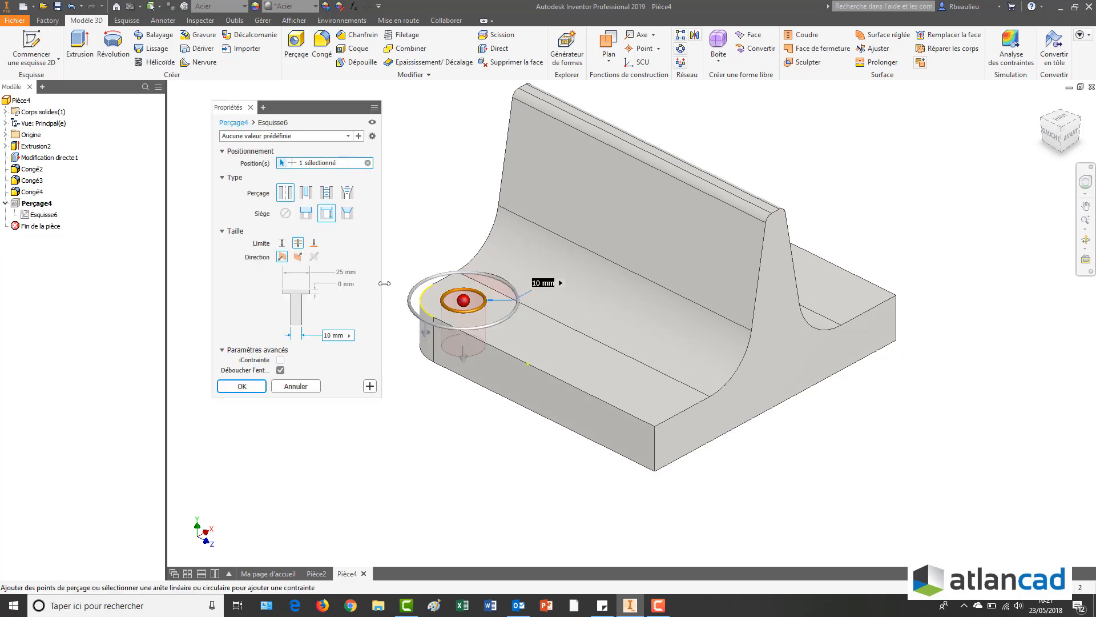
click(281, 385)
Delete the spotfaced hole feature from the part.
right_click(26, 204)
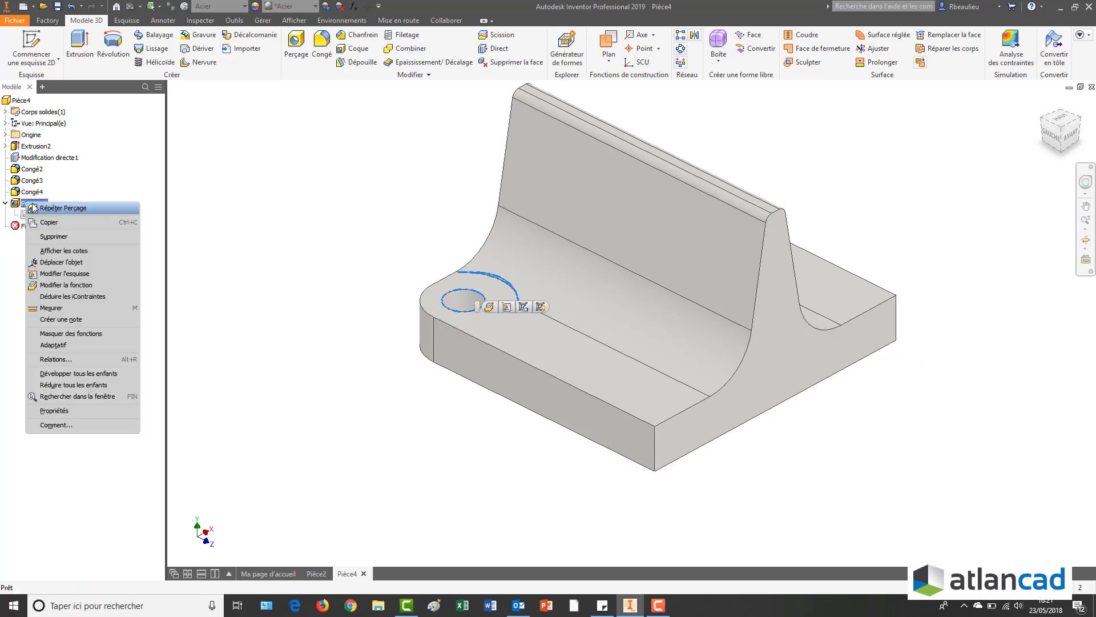
click(56, 237)
click(135, 148)
Start a new hole of the tapped type and choose Profil métrique ISO as its thread type.
middle_drag(294, 182, 305, 210)
right_click(305, 196)
click(338, 210)
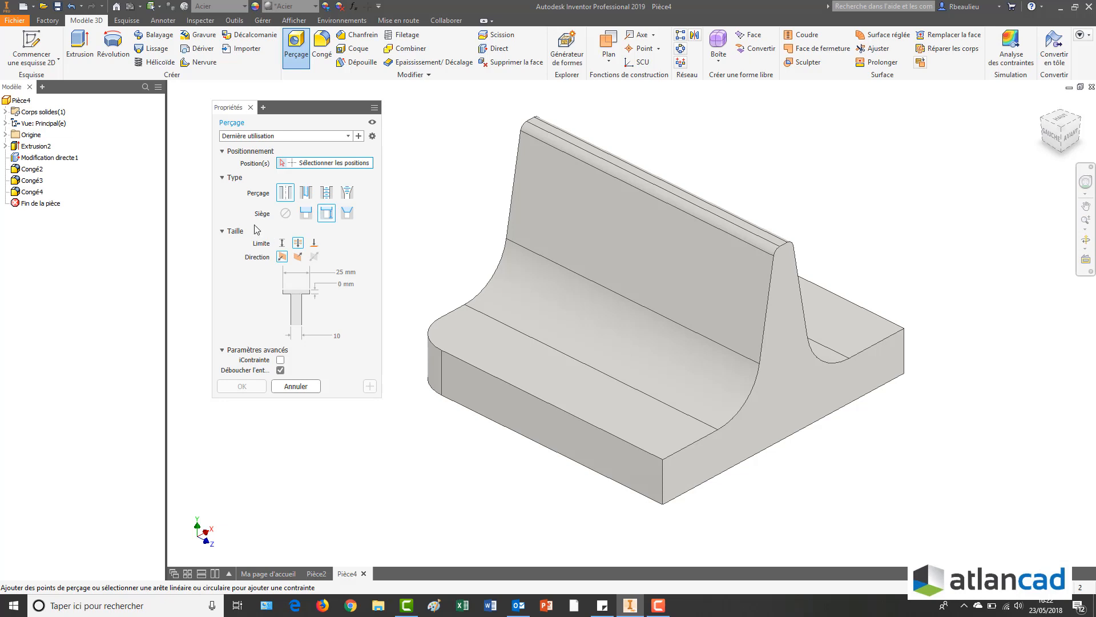
click(327, 194)
click(370, 247)
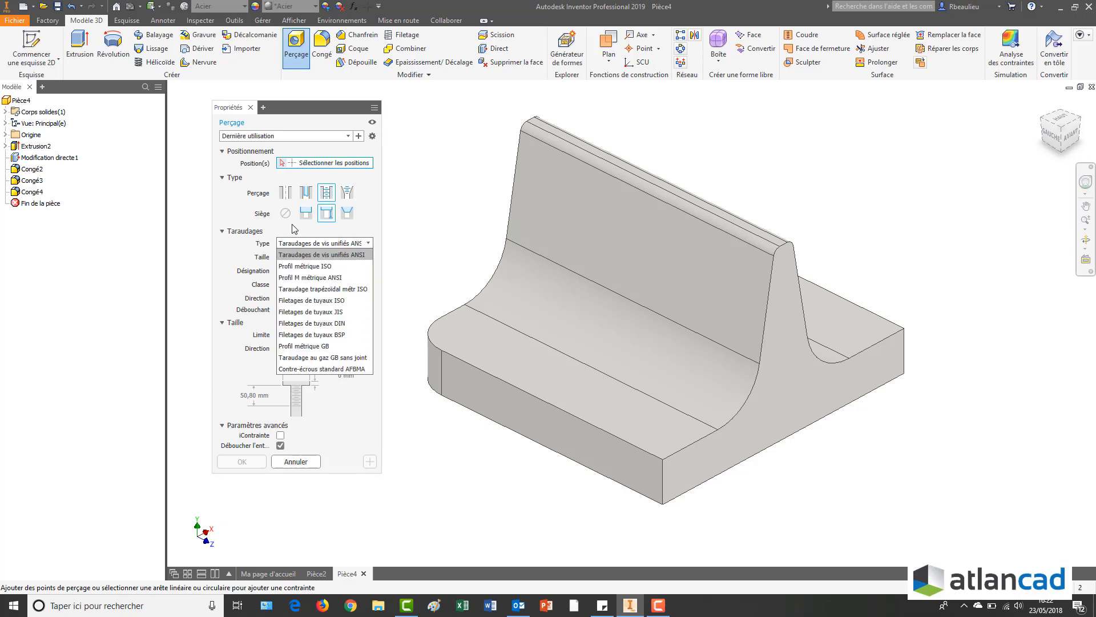
click(297, 262)
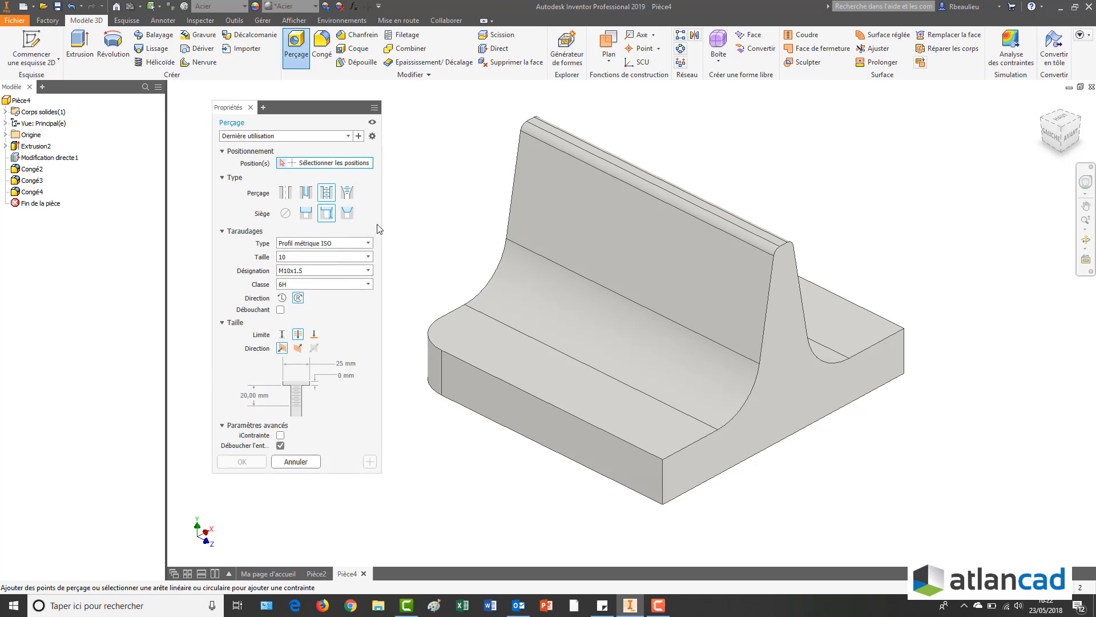
Switch to a simple 10 mm through hole without a seat and place it concentric with the front ledge's rounded corner.
click(285, 192)
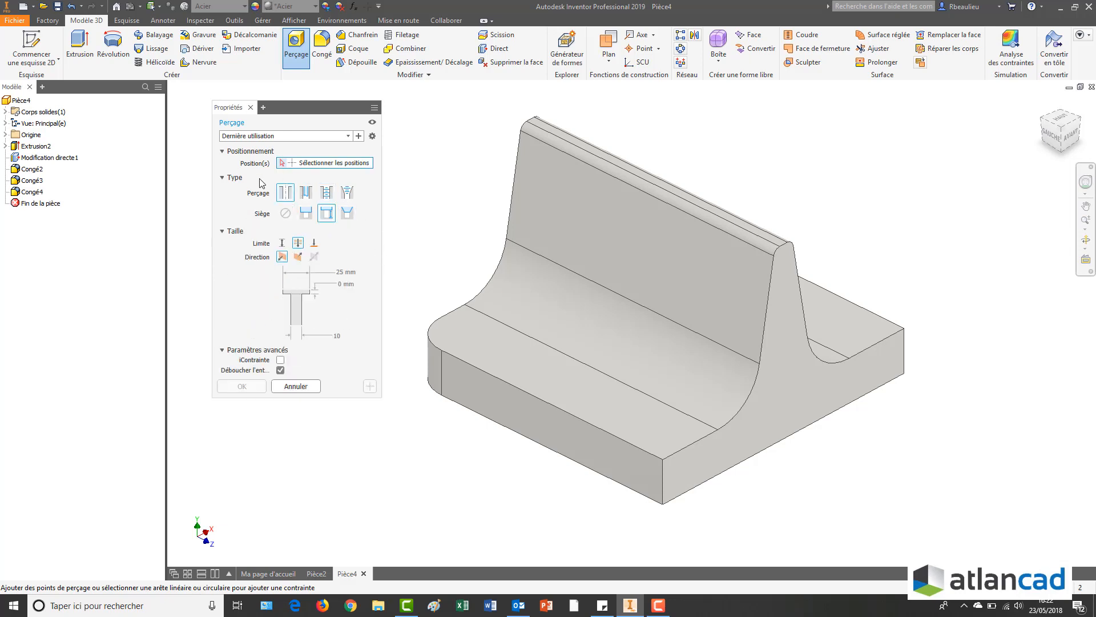
click(286, 213)
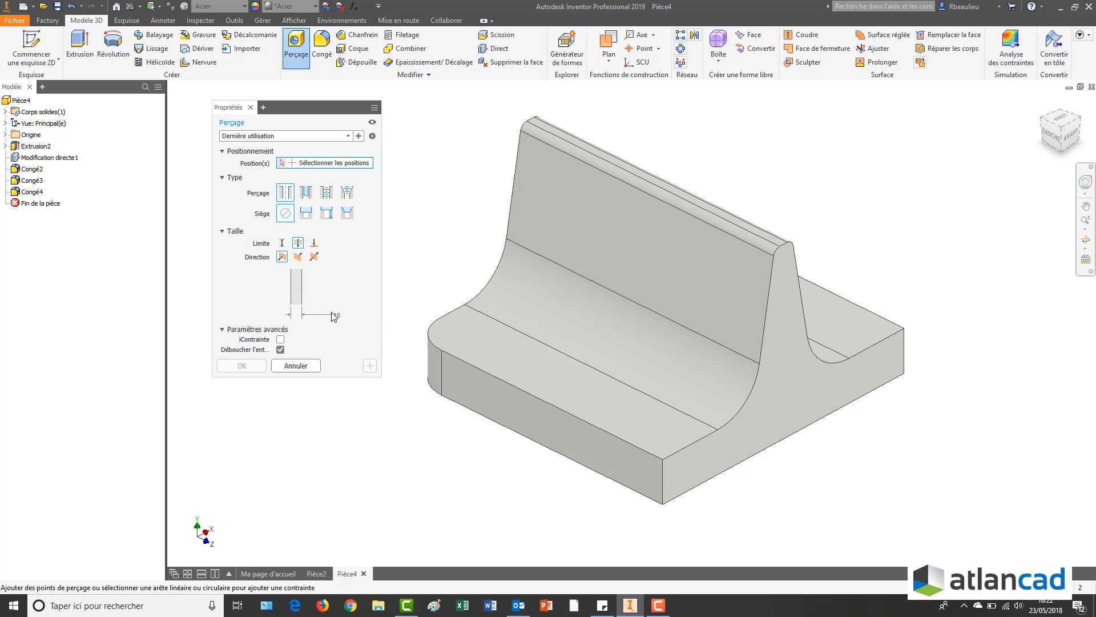
click(490, 339)
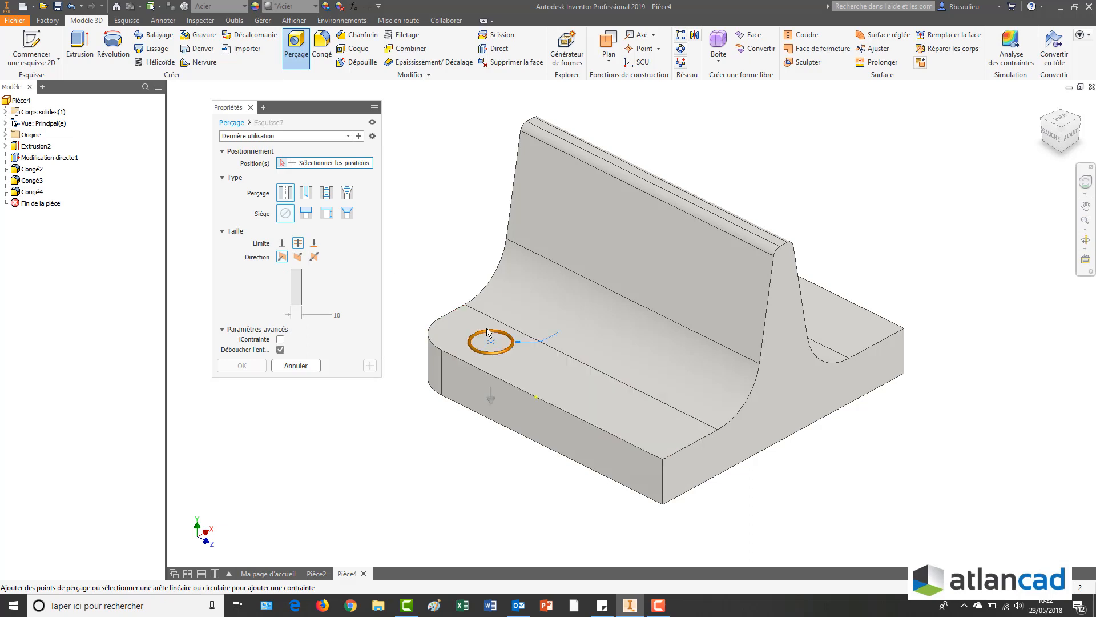
click(428, 337)
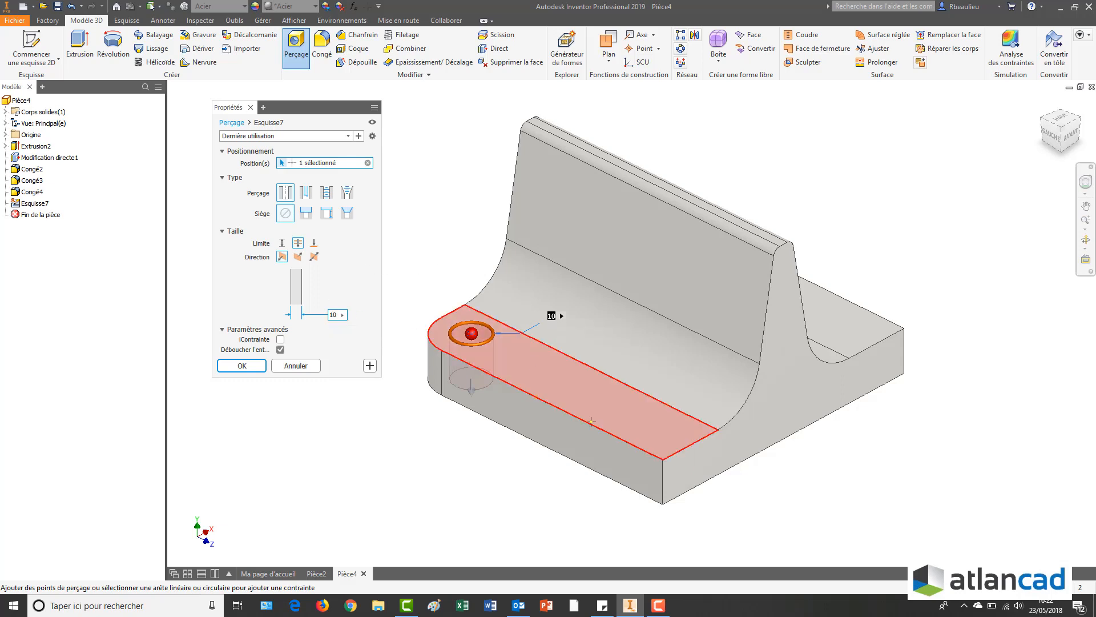
Add a second 10 mm hole position near the opposite end of the front ledge and adjust its location freehand.
click(648, 422)
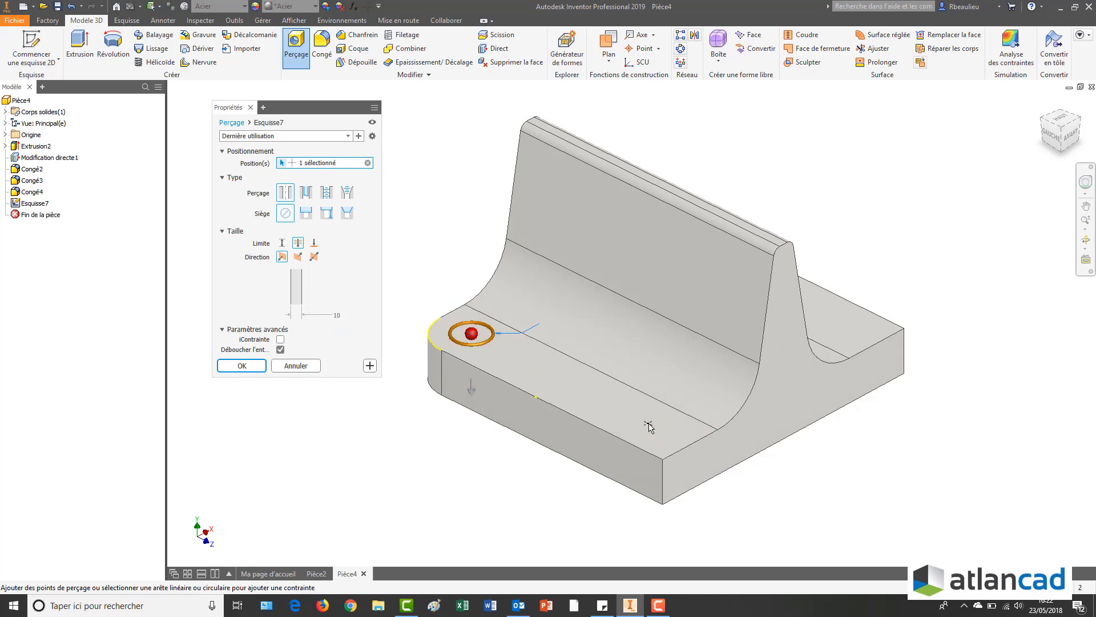
middle_drag(548, 342, 548, 274)
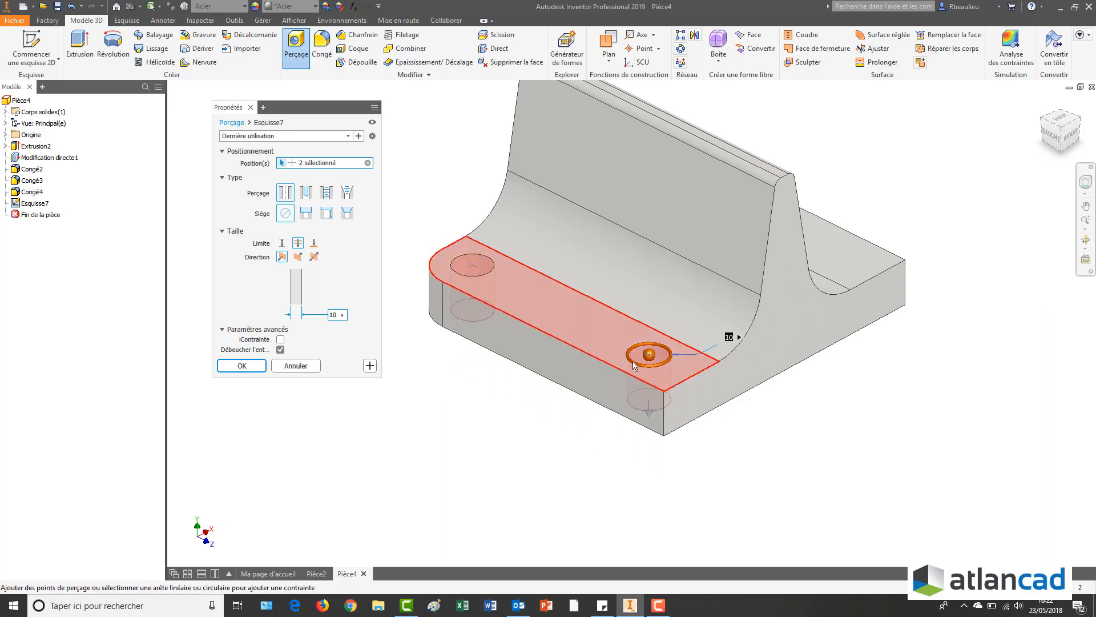
mouse_move(635, 351)
mouse_down()
mouse_move(576, 322)
mouse_move(637, 352)
mouse_up()
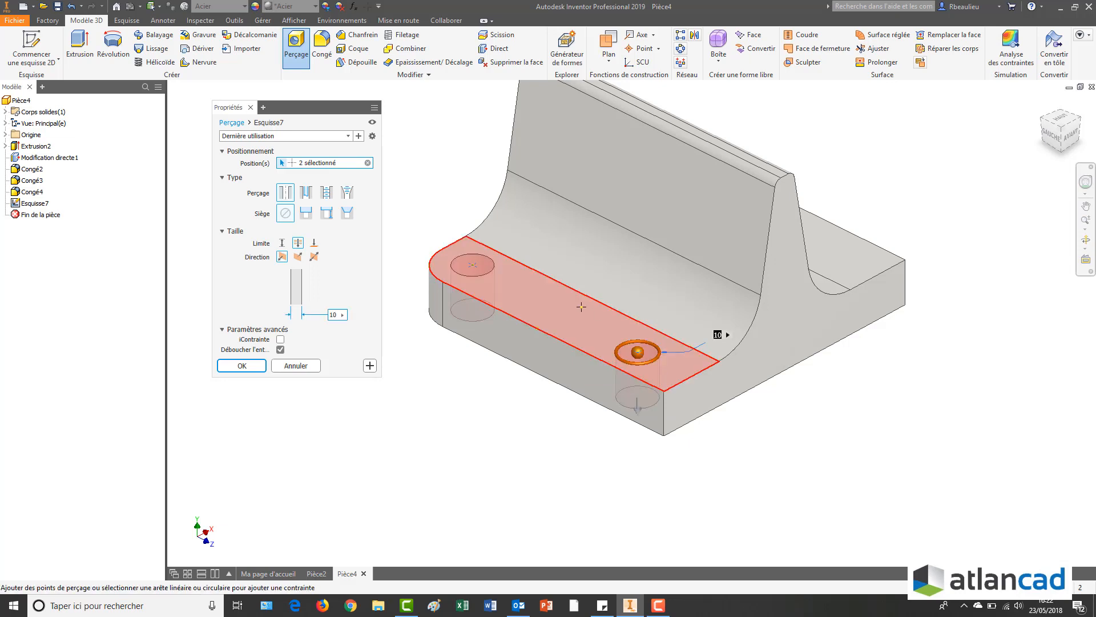
click(585, 355)
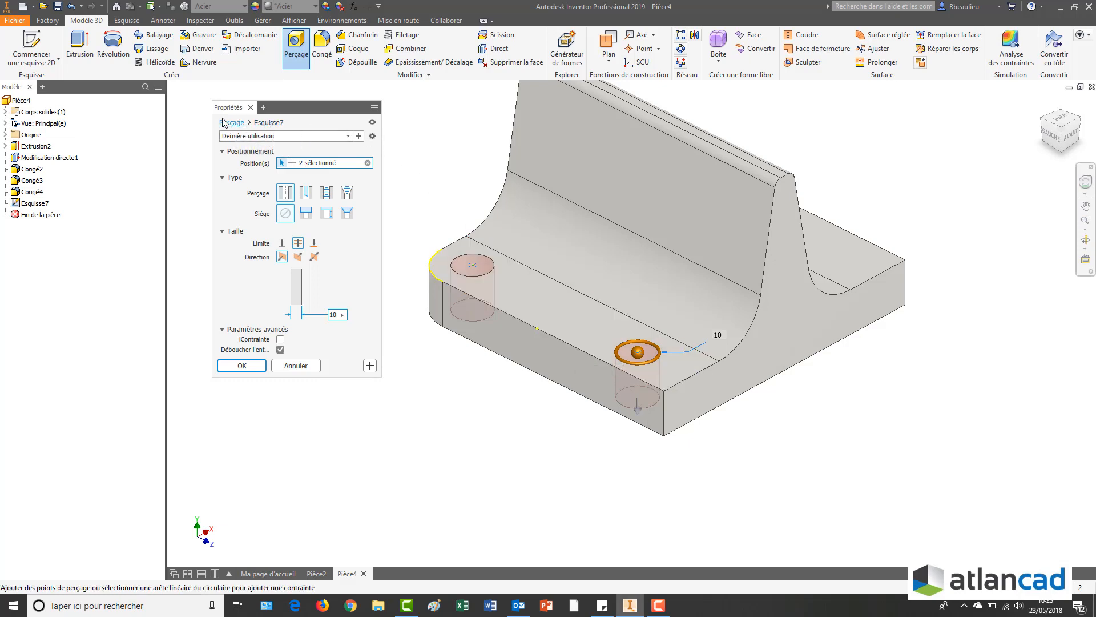
Enter the hole's positioning sketch and align the two hole centres with a vertical constraint.
click(270, 124)
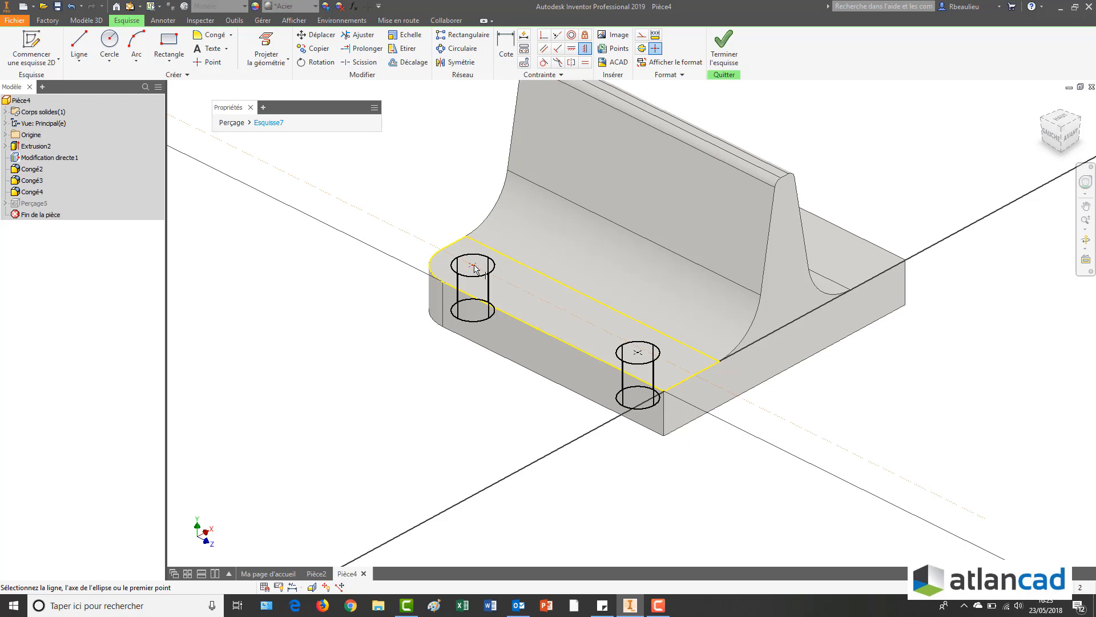
click(639, 354)
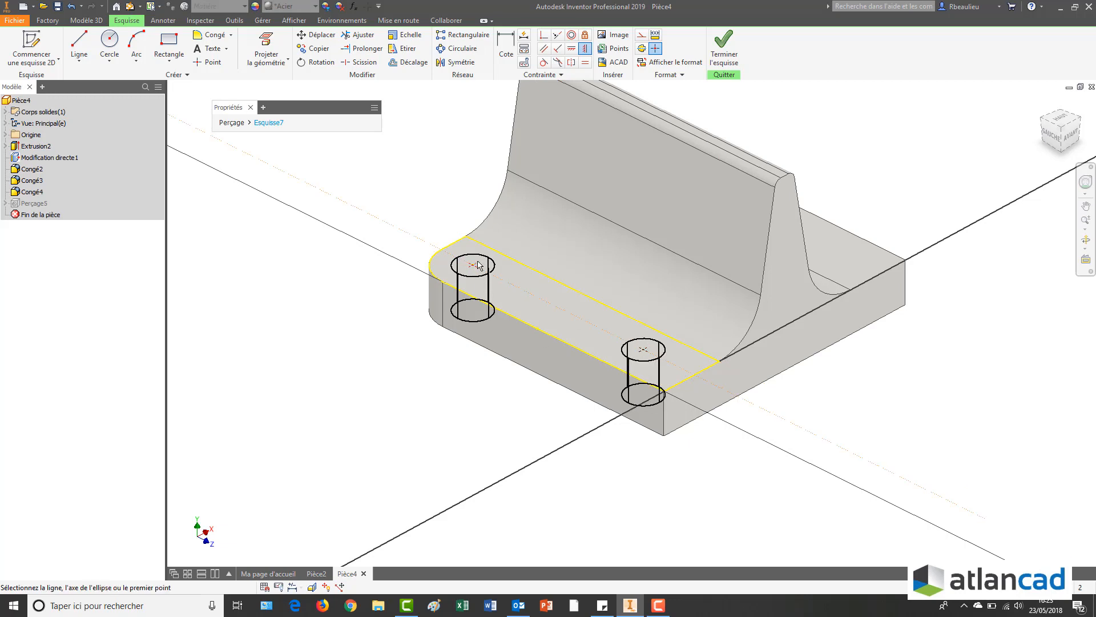
click(558, 38)
right_click(439, 165)
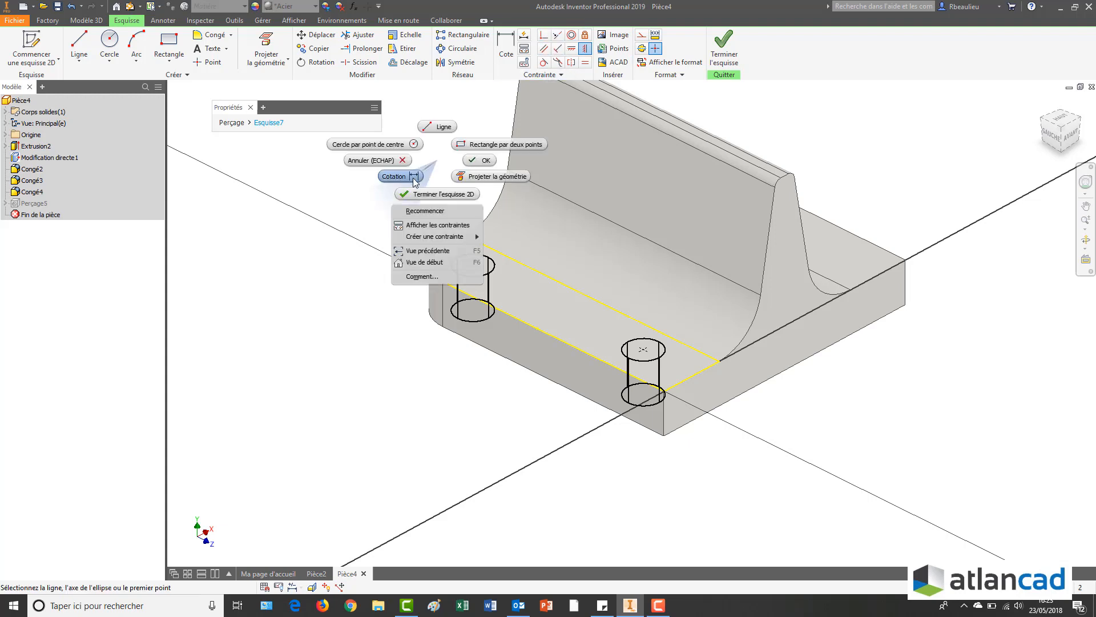
click(399, 176)
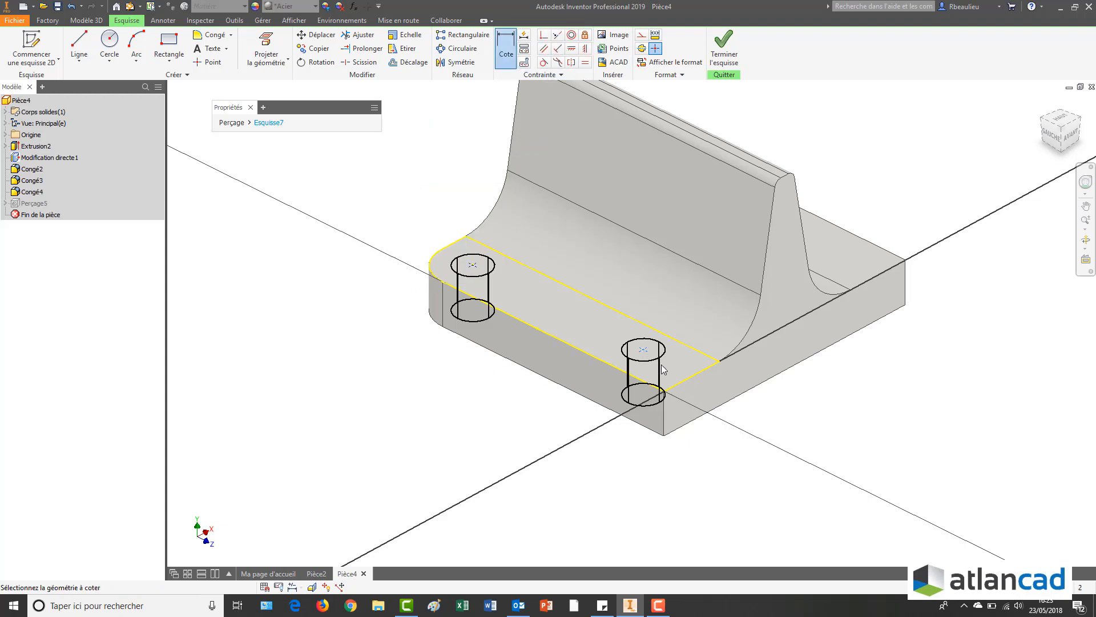
click(683, 380)
key(Escape)
Dimension the spacing between the two hole centres as 50 mm and return to the hole feature's properties.
right_click(516, 399)
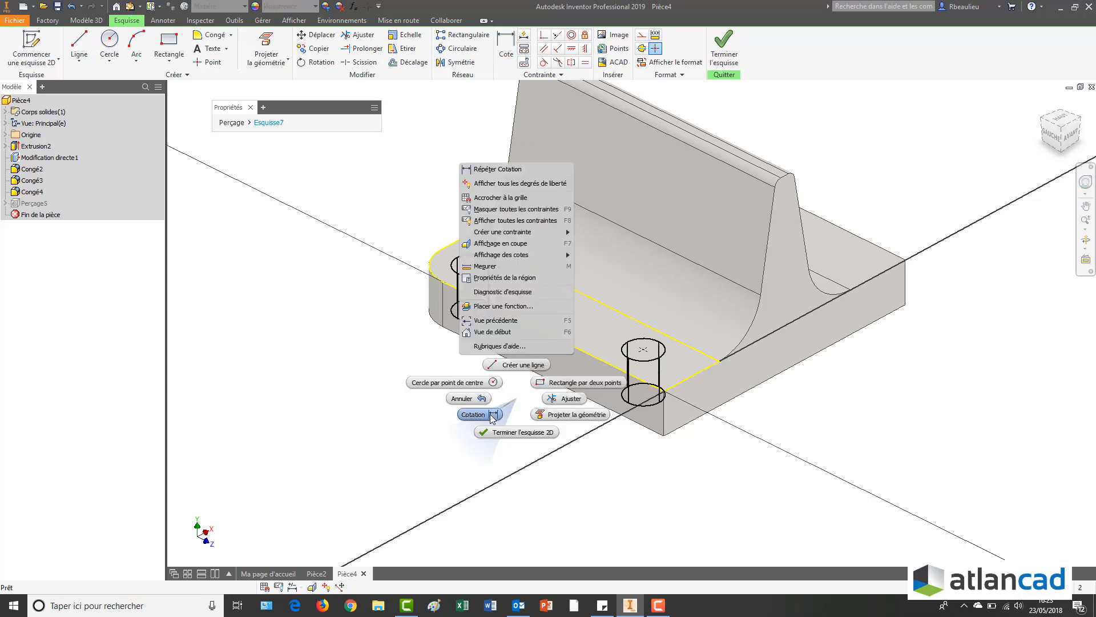
click(492, 415)
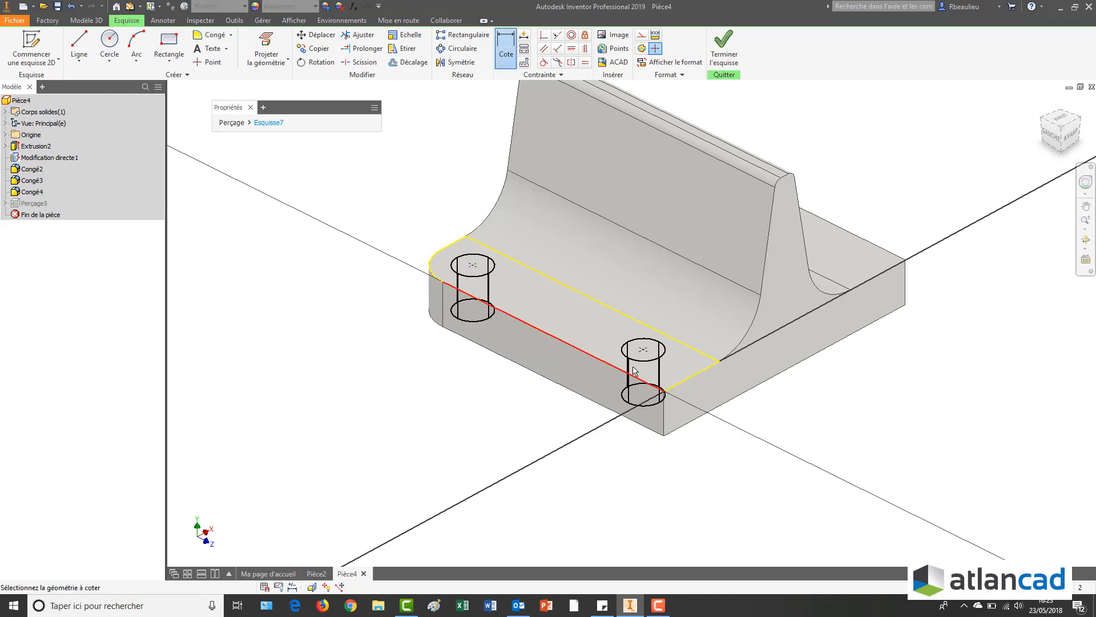
click(474, 266)
click(643, 349)
click(456, 369)
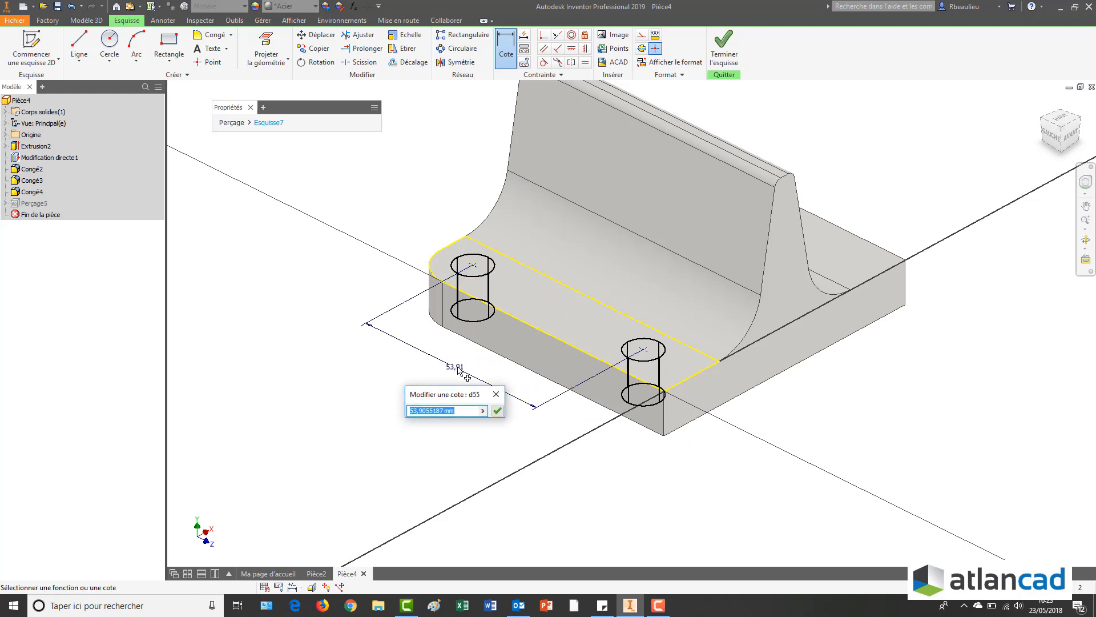
text(50)
key(Return)
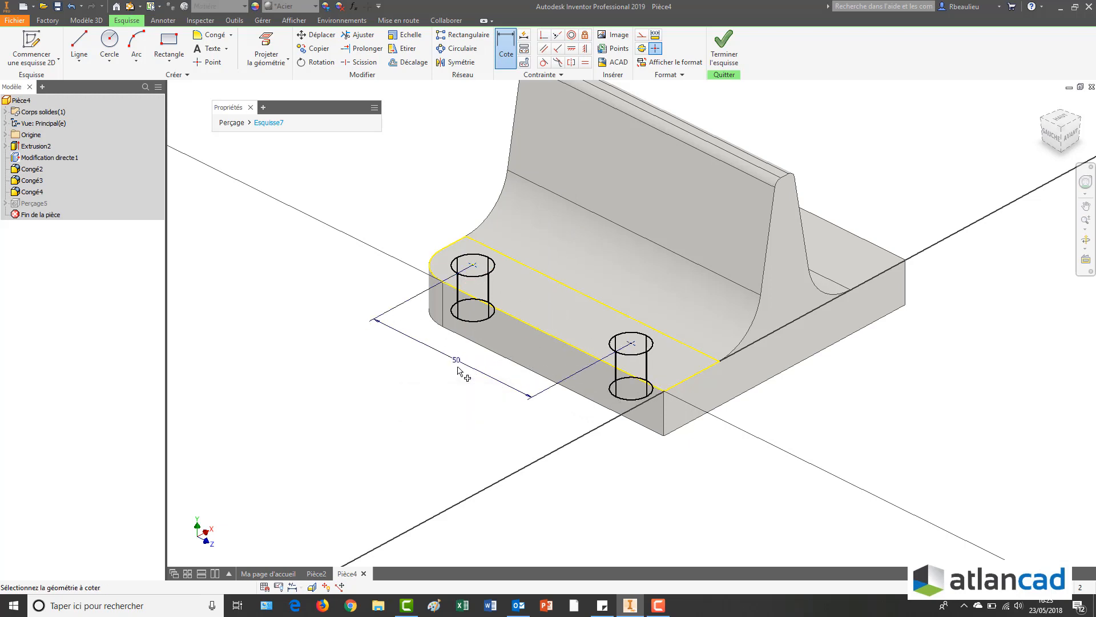
click(231, 123)
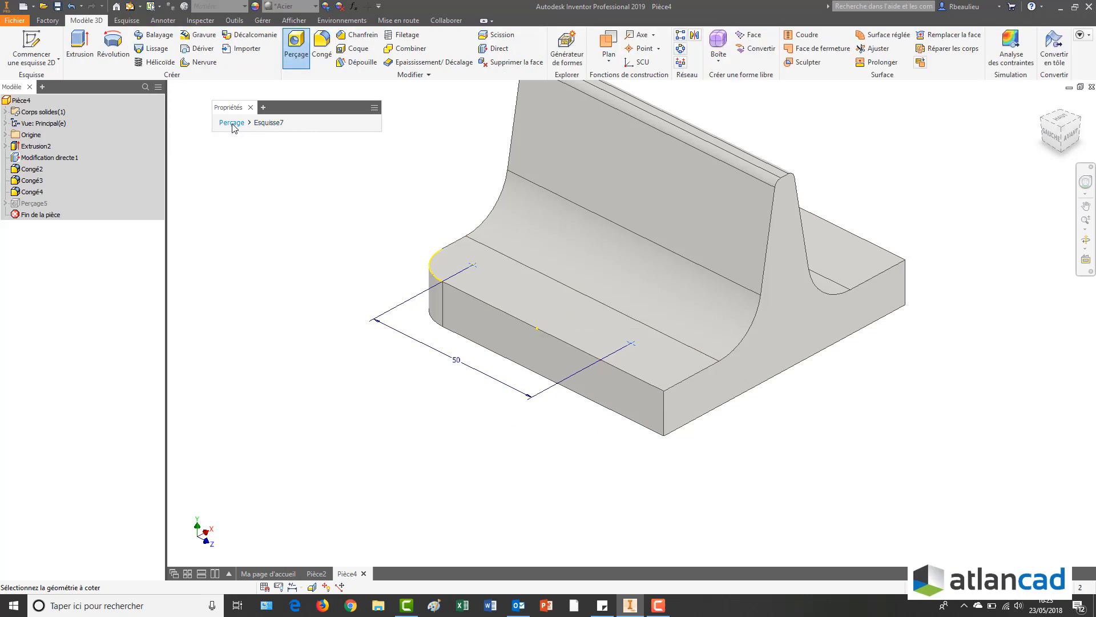
Give the two holes a counterbore seat with a 30 mm diameter.
middle_drag(463, 235, 487, 290)
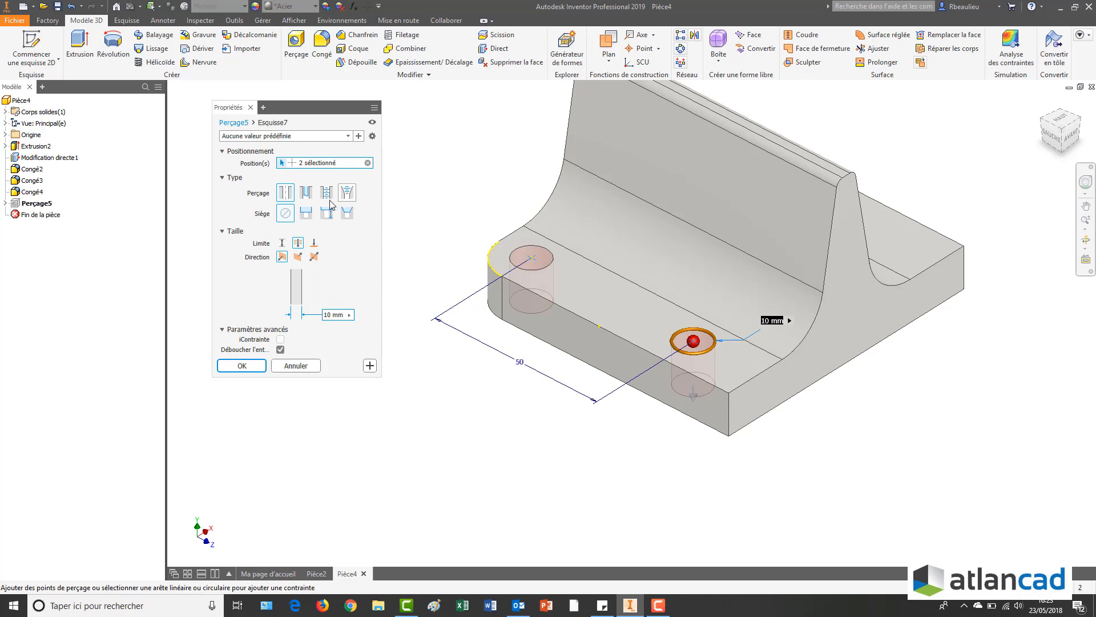
click(306, 215)
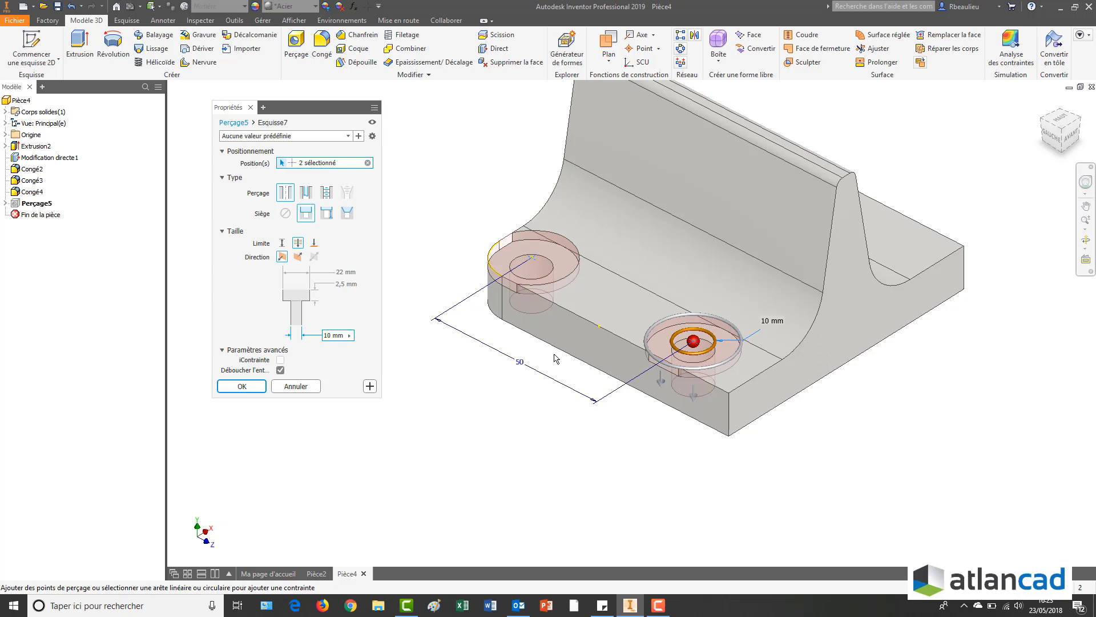
click(341, 272)
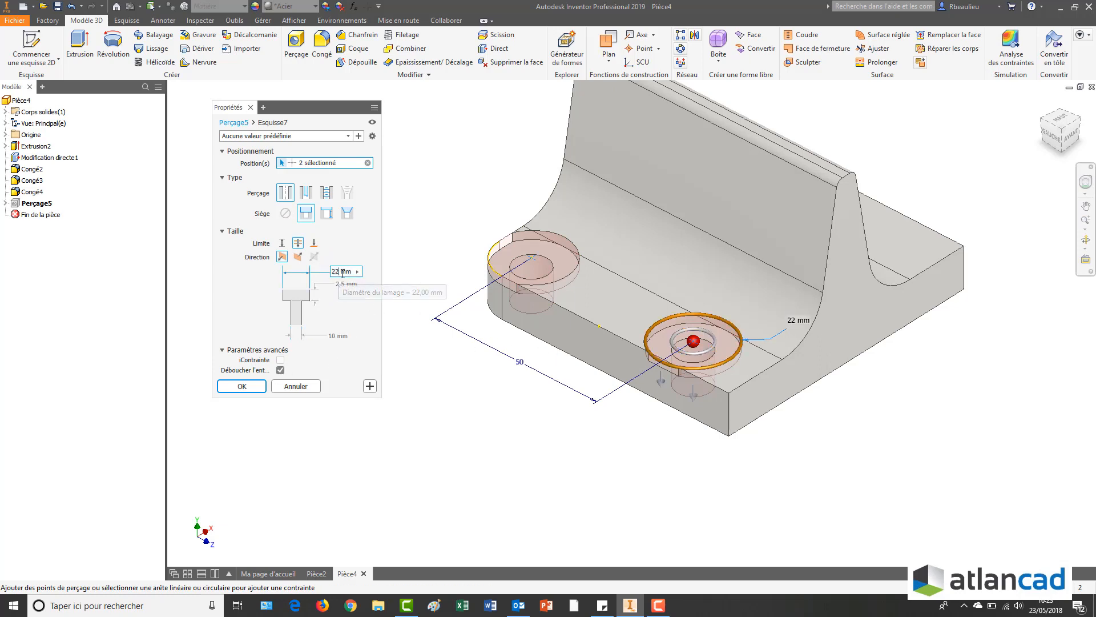
text(30)
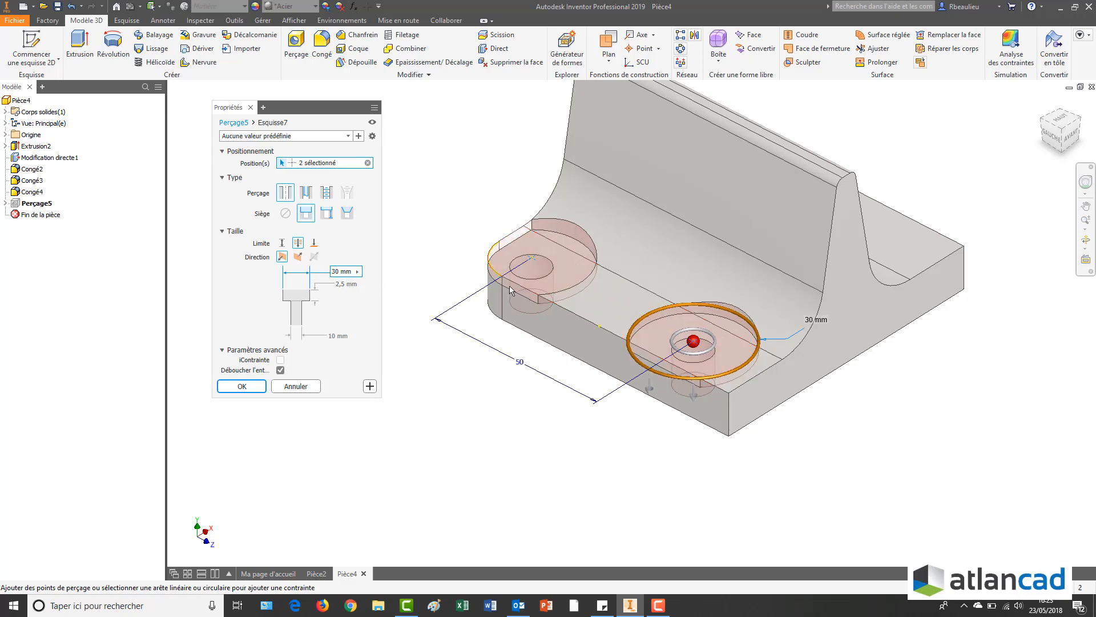
Change the holes' seat to a spotface 30 mm in diameter and 0 mm deep, and create the hole feature.
click(328, 213)
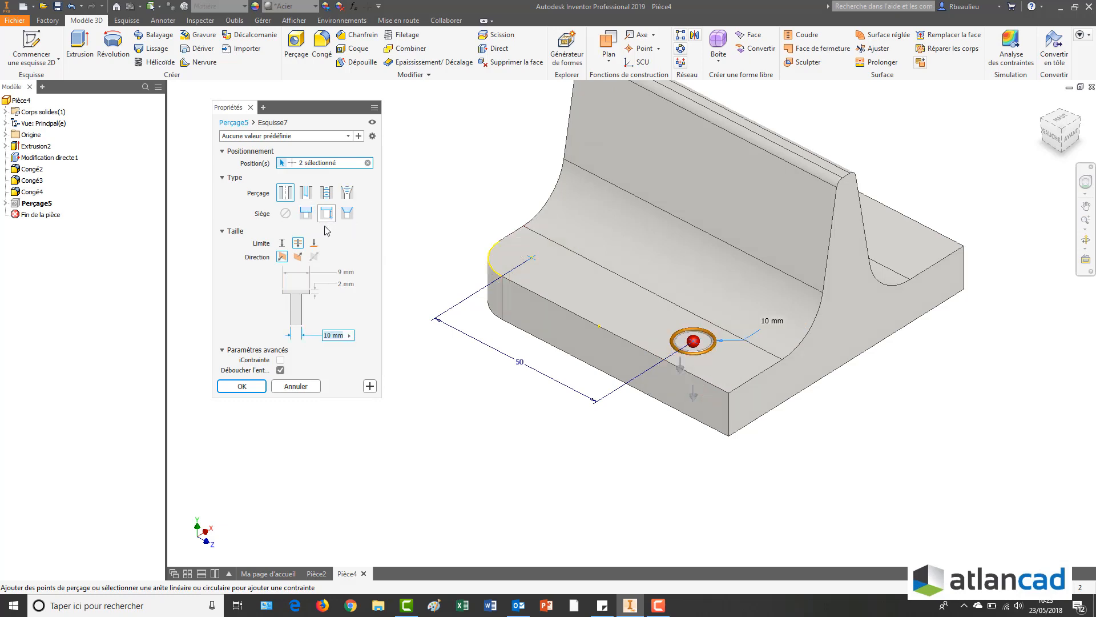
click(340, 284)
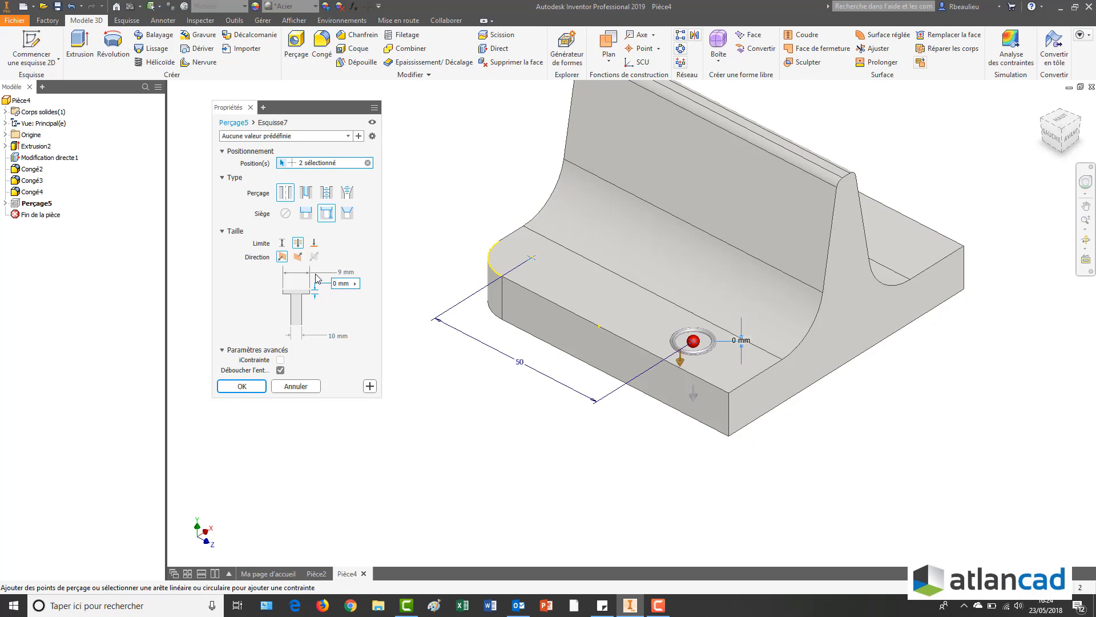
click(340, 273)
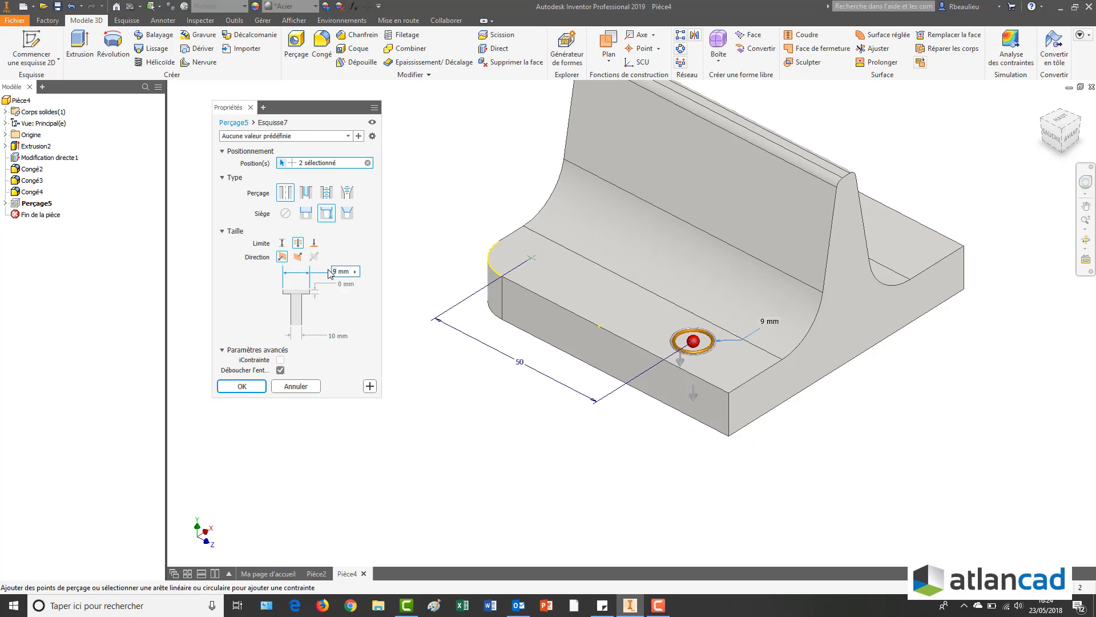
text(30)
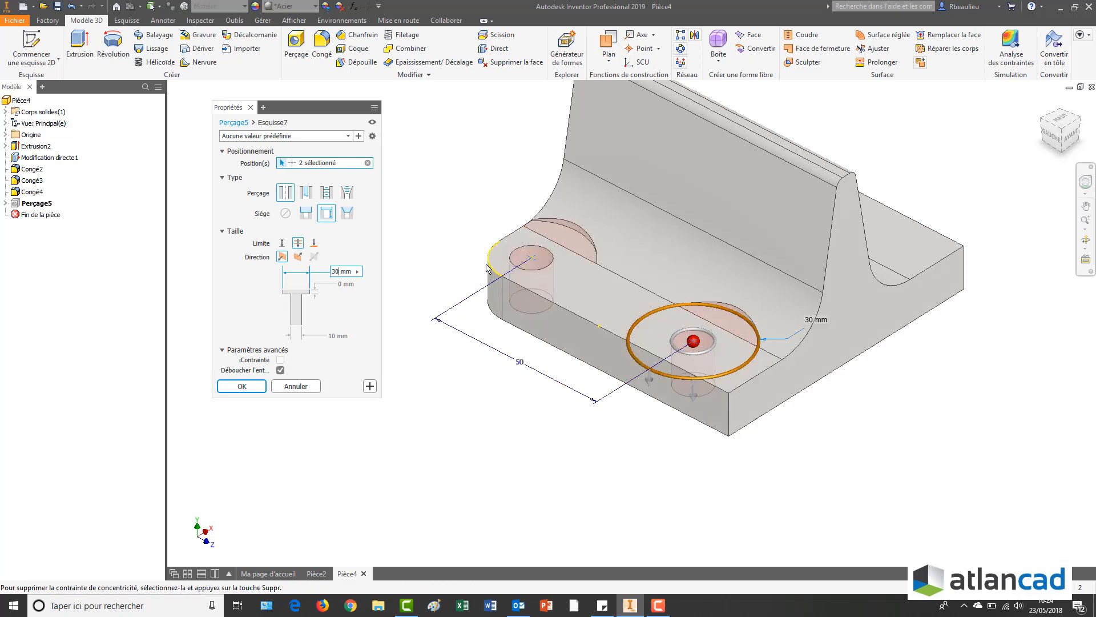
middle_drag(464, 232, 463, 247)
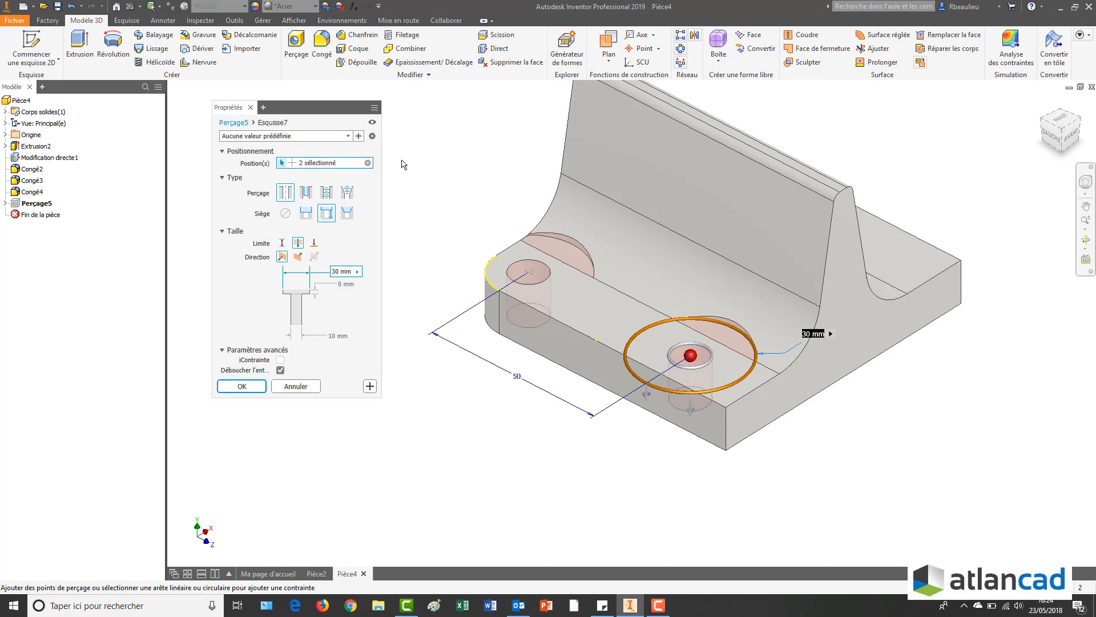
key(Return)
Start a new simple 10 mm hole on the opposite ledge, concentric with its rounded corner, and add two more positions along the ledge.
middle_drag(416, 196, 564, 231)
right_click(408, 250)
key(Escape)
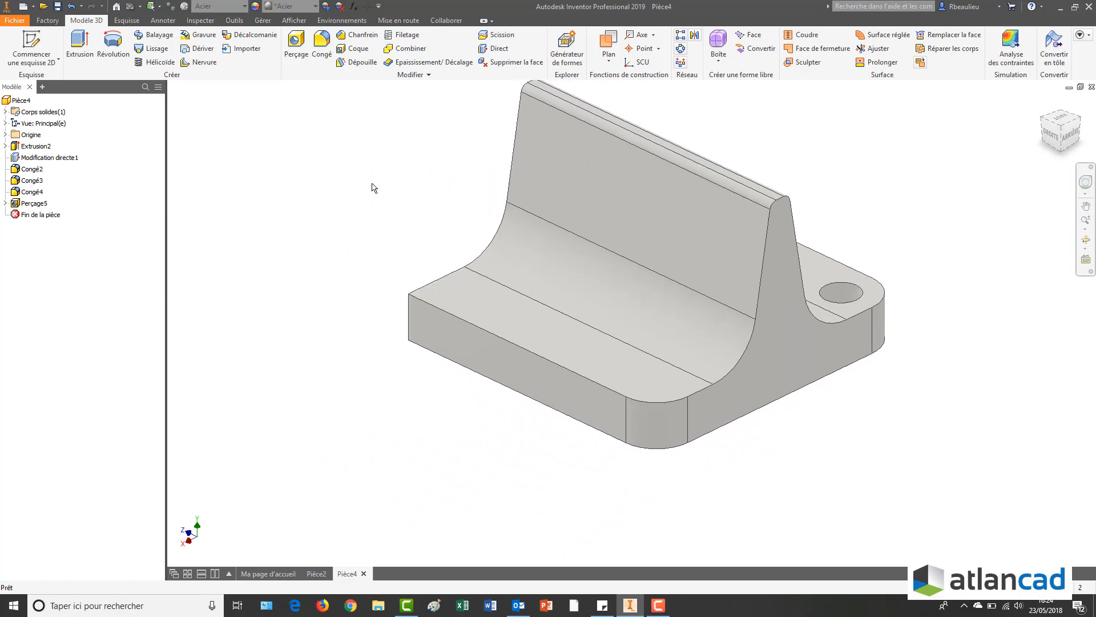
key(h)
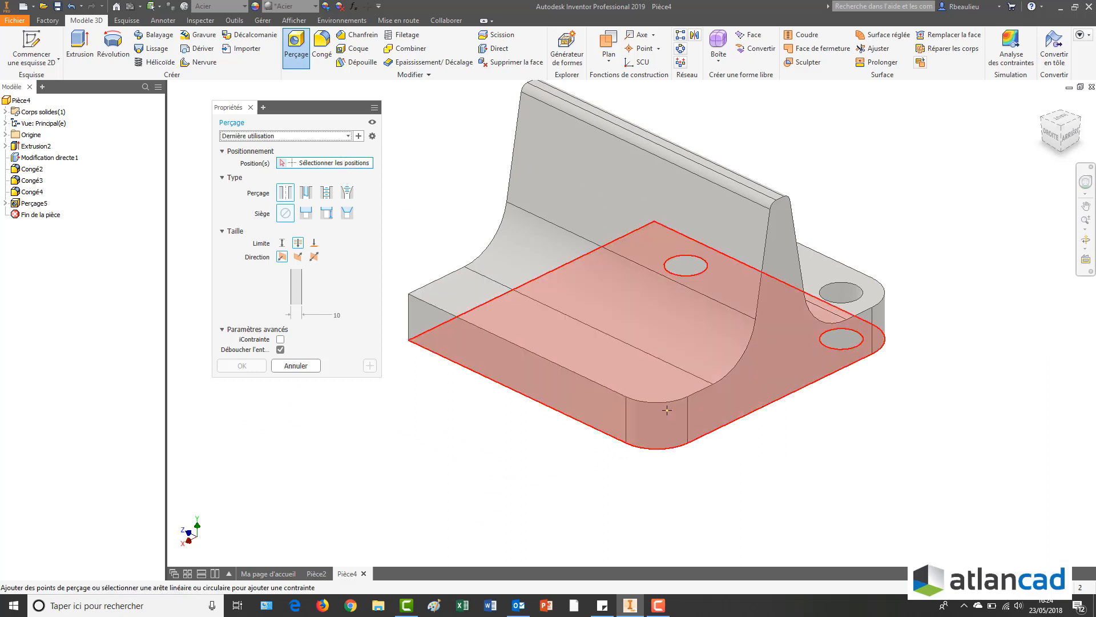
click(650, 382)
click(661, 406)
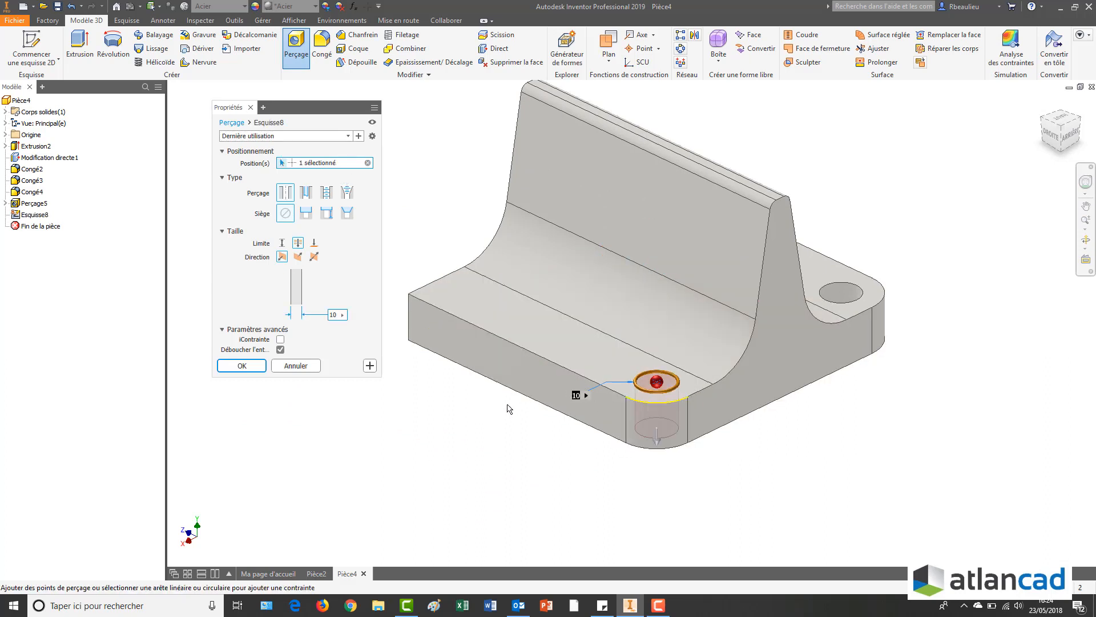
click(556, 339)
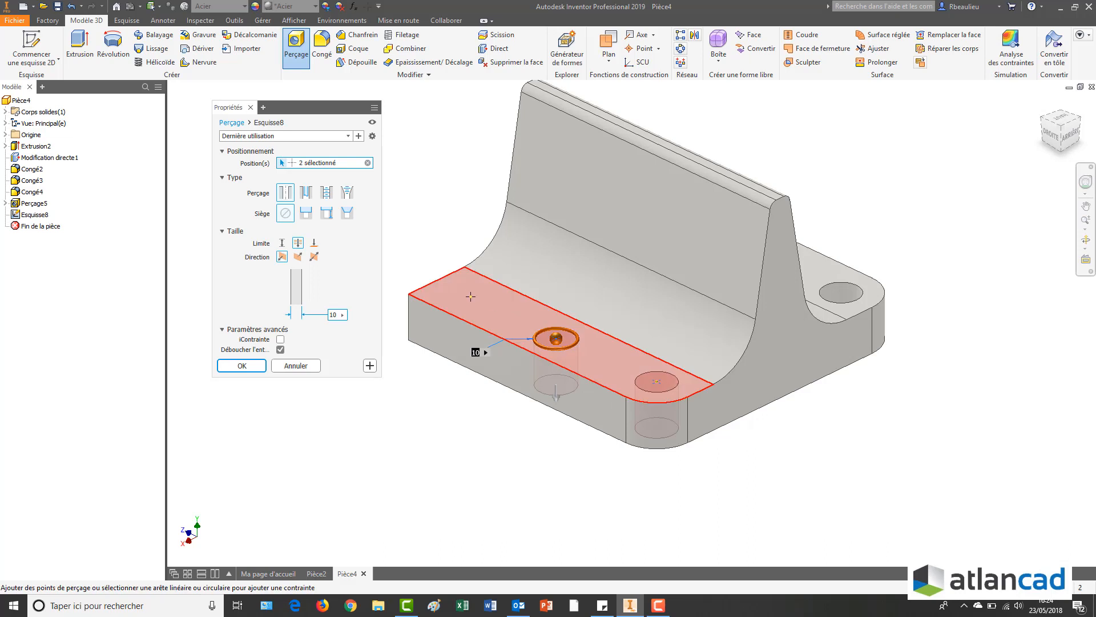
click(471, 297)
Apply the saved preset Percage simple dégagé to the three new holes.
click(320, 136)
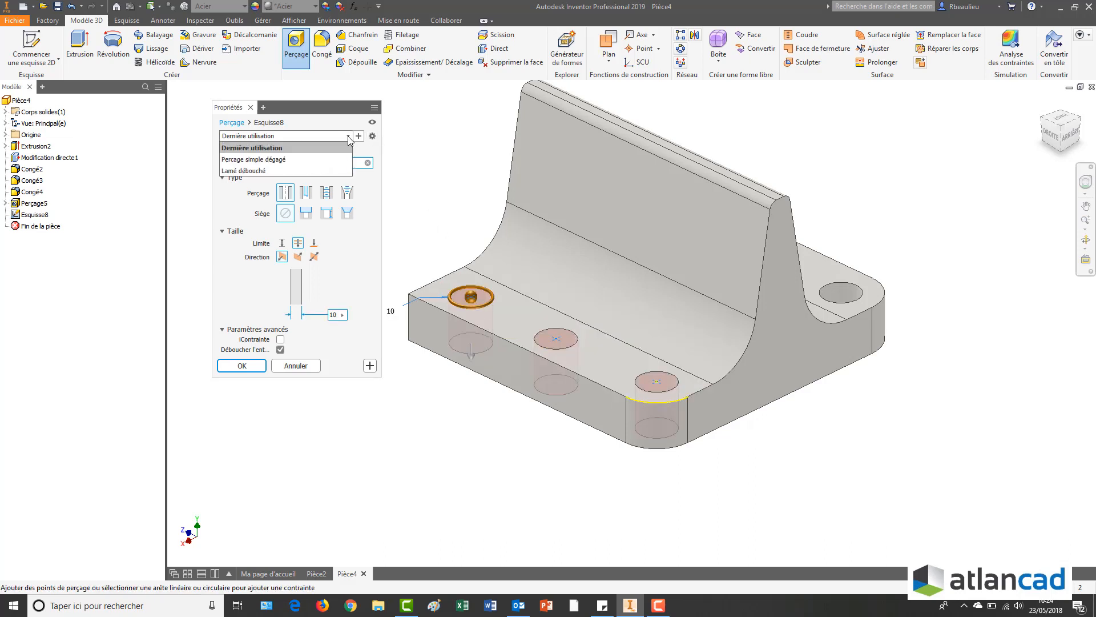
click(234, 170)
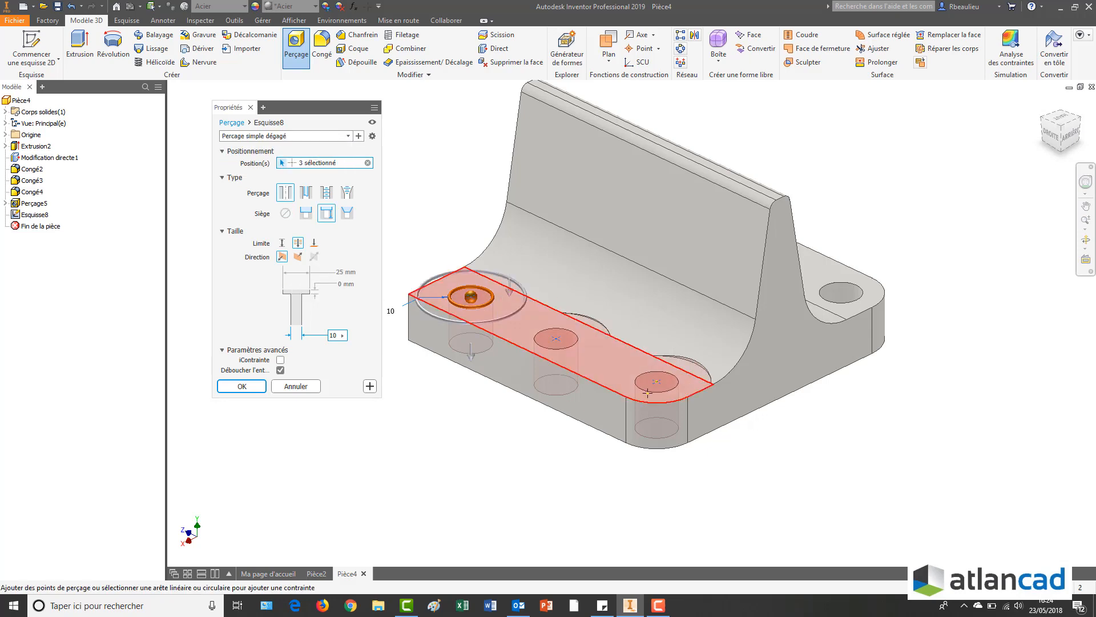
scroll(664, 365, up, 2)
scroll(659, 321, down, 3)
middle_drag(628, 272, 652, 286)
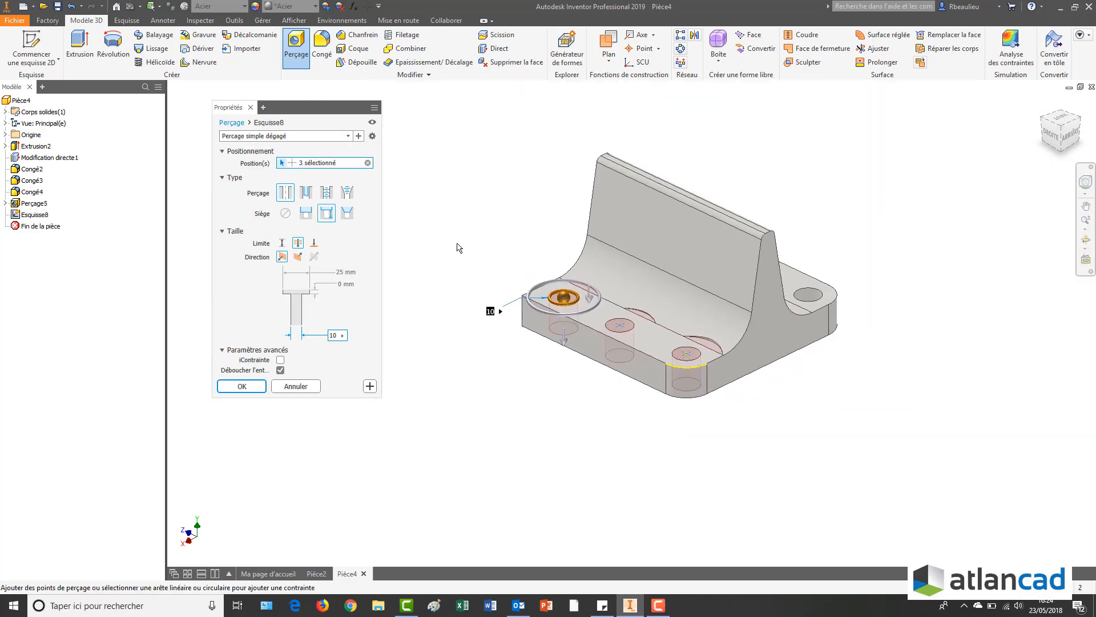
Enter the new holes' positioning sketch and align all three hole centres with vertical constraints.
click(268, 123)
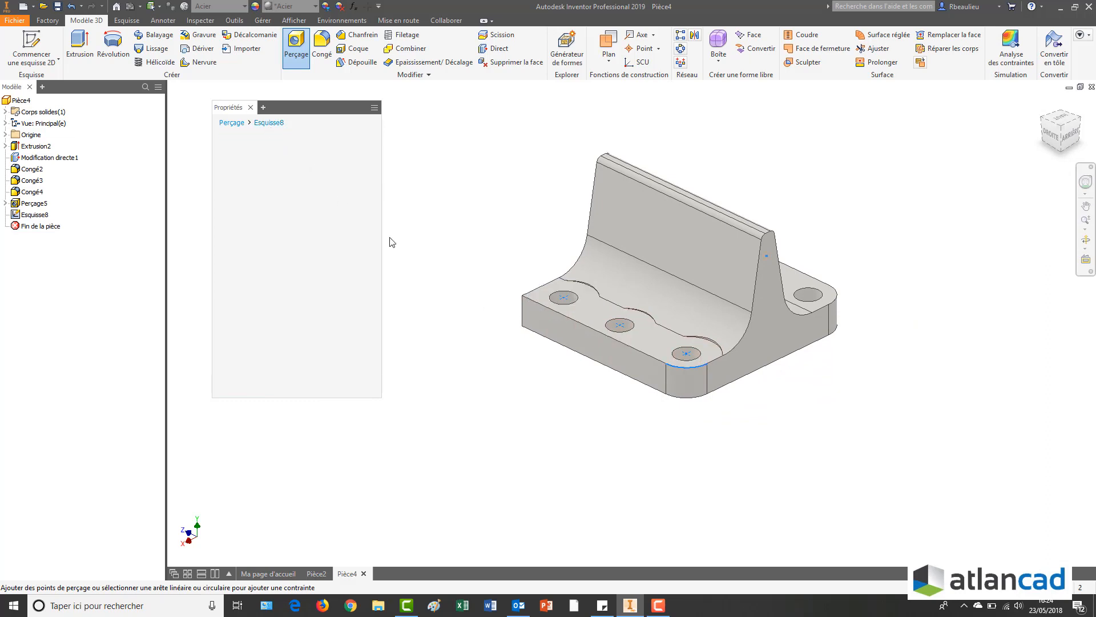
middle_drag(505, 260, 491, 245)
click(572, 48)
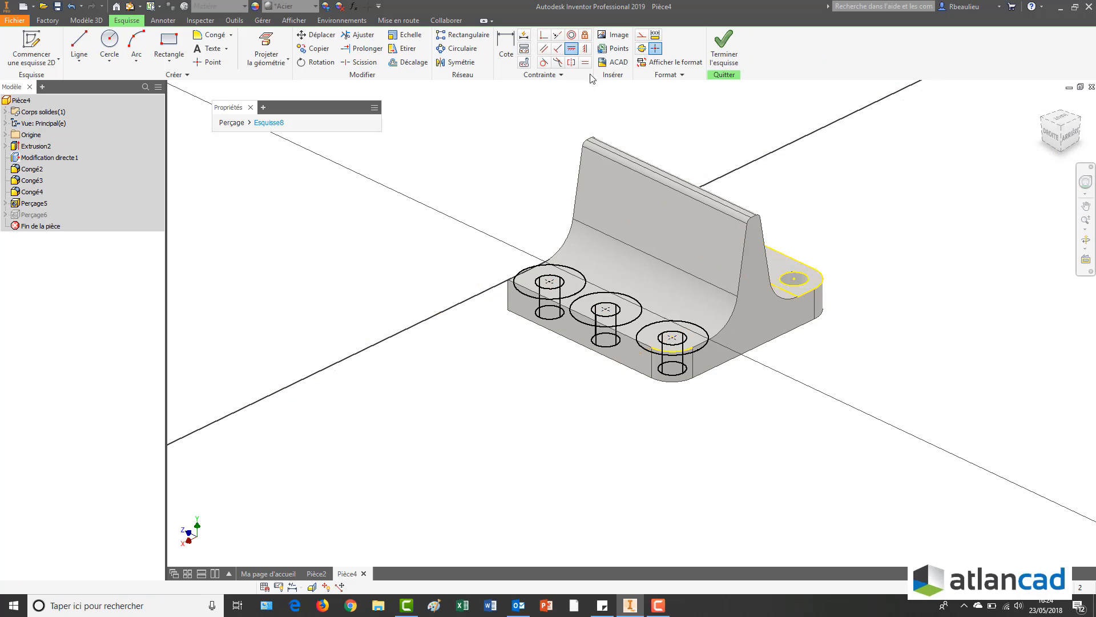
click(585, 48)
click(662, 336)
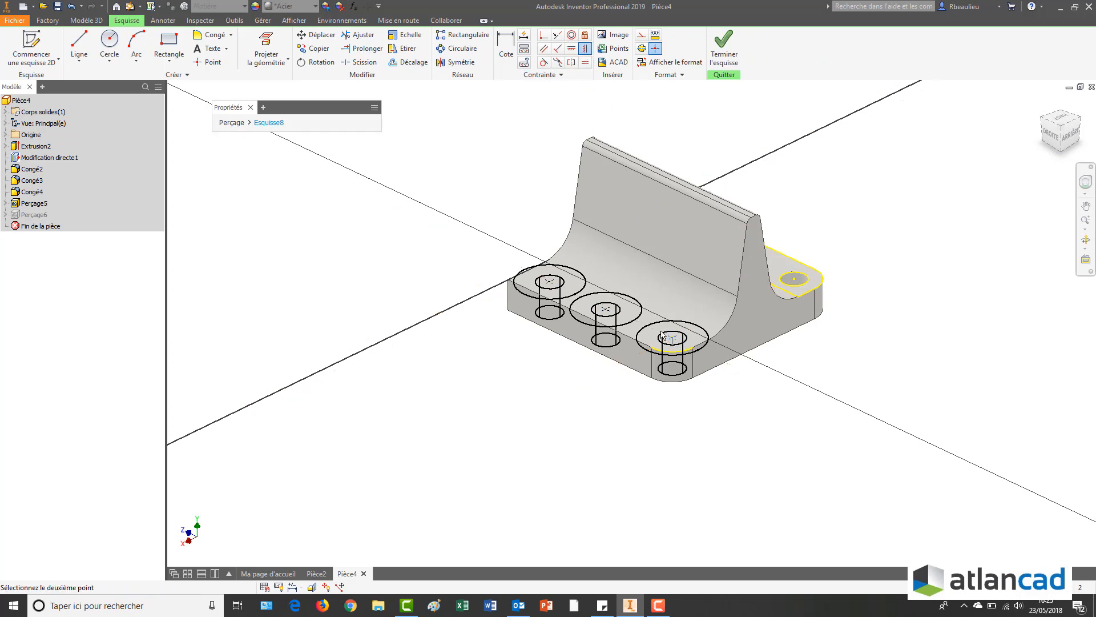
click(608, 313)
click(608, 309)
click(549, 282)
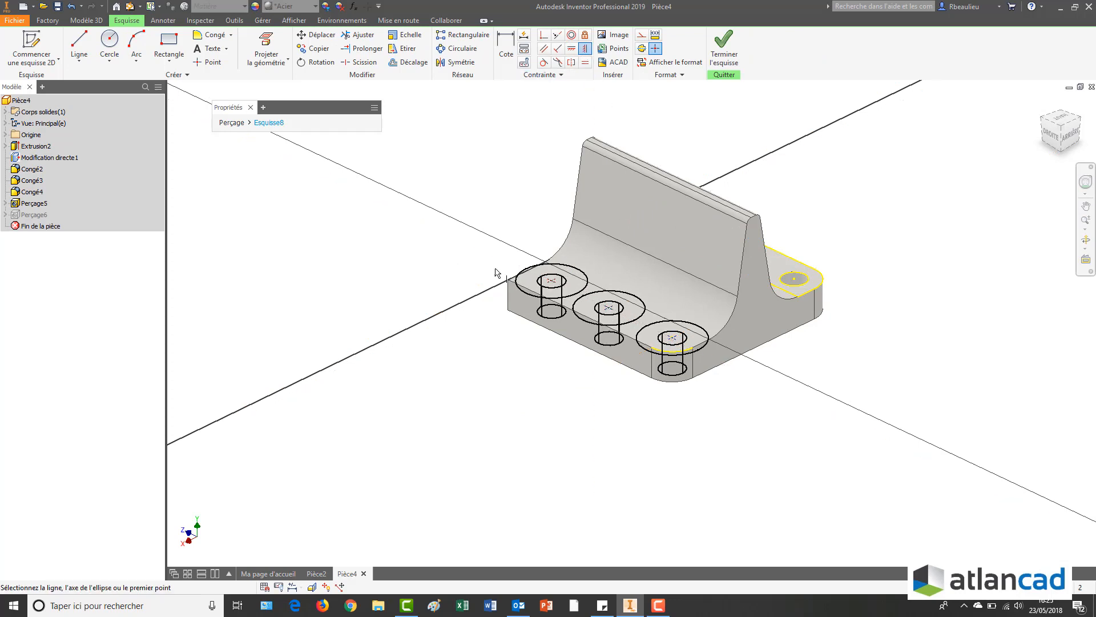
Dimension the hole centre nearest the ledge's square end at 10 mm from the end edge.
right_click(479, 236)
click(459, 251)
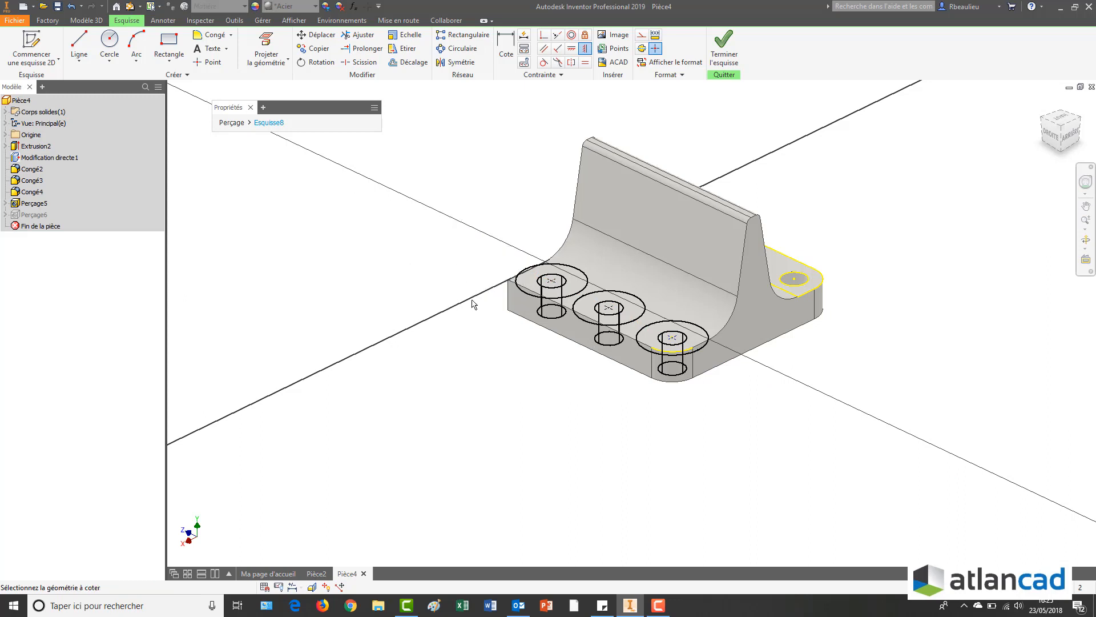
click(529, 276)
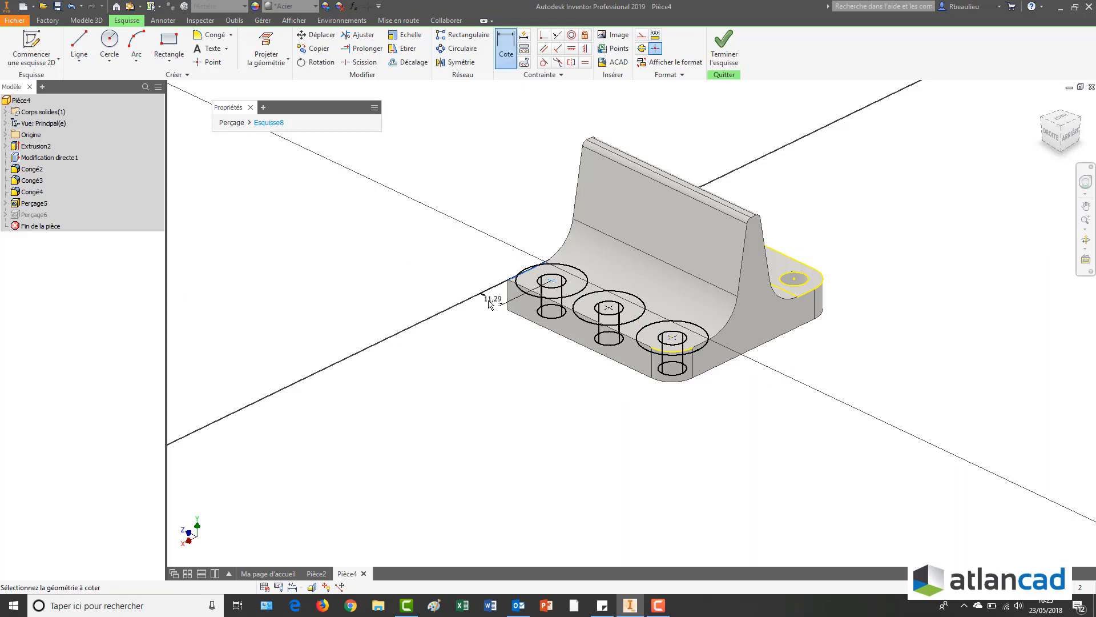
click(487, 306)
text(10)
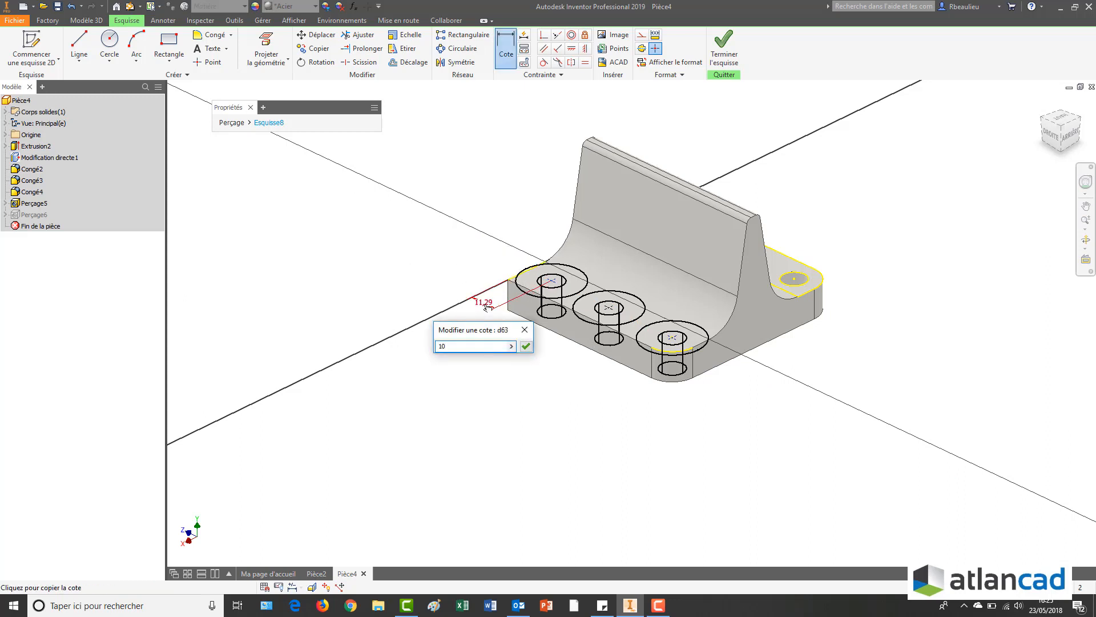
key(Return)
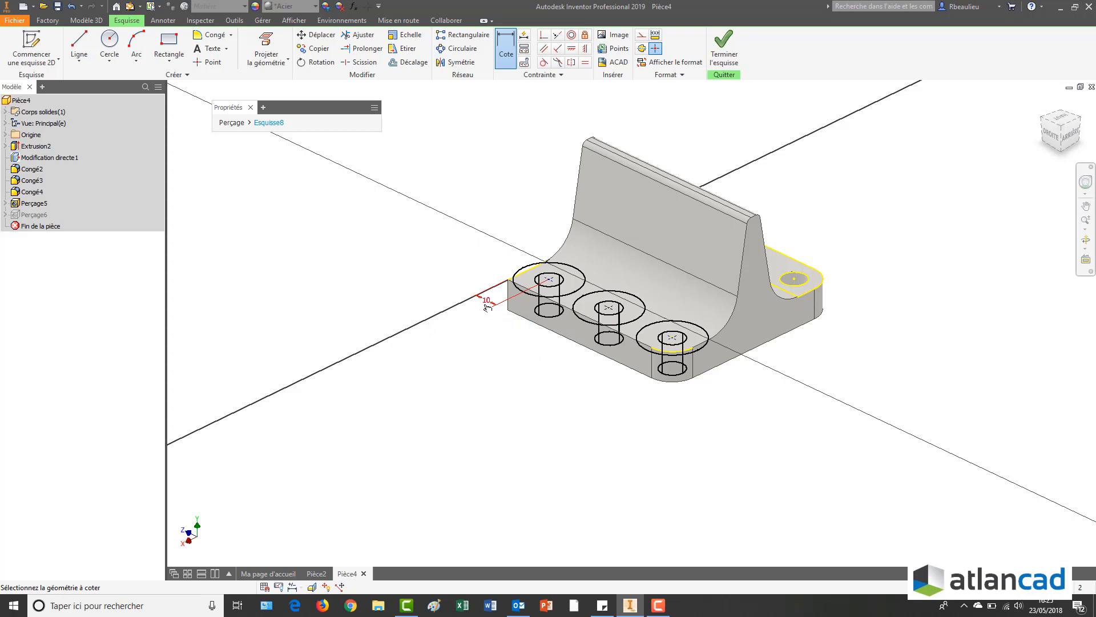
Dimension the distance between the two outer hole centres and accept it as a driven dimension.
click(548, 281)
click(672, 338)
click(545, 357)
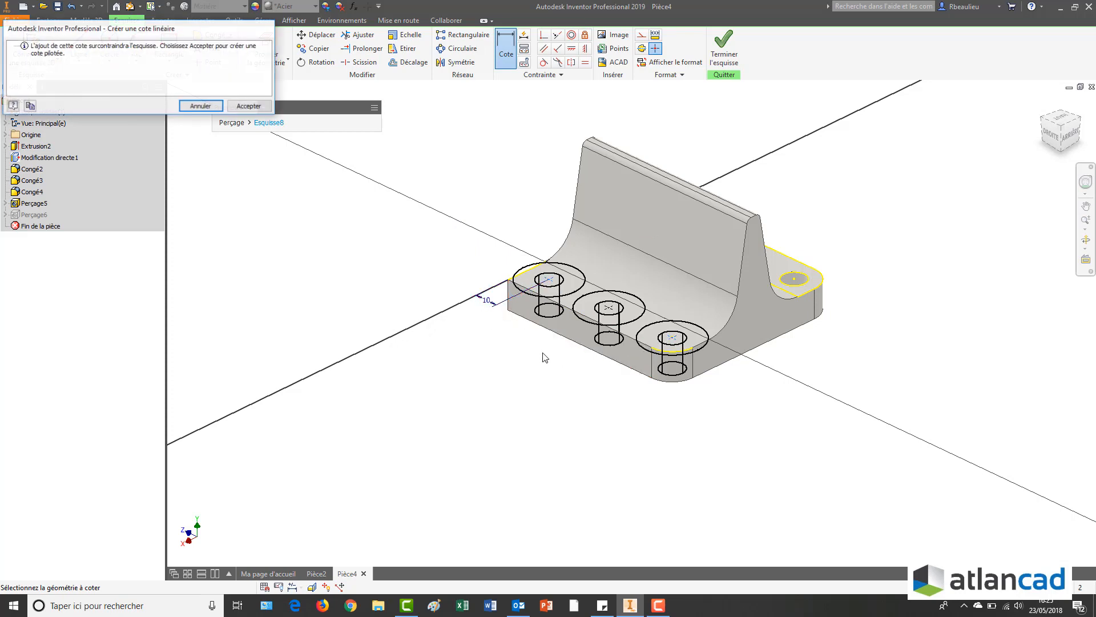
click(249, 106)
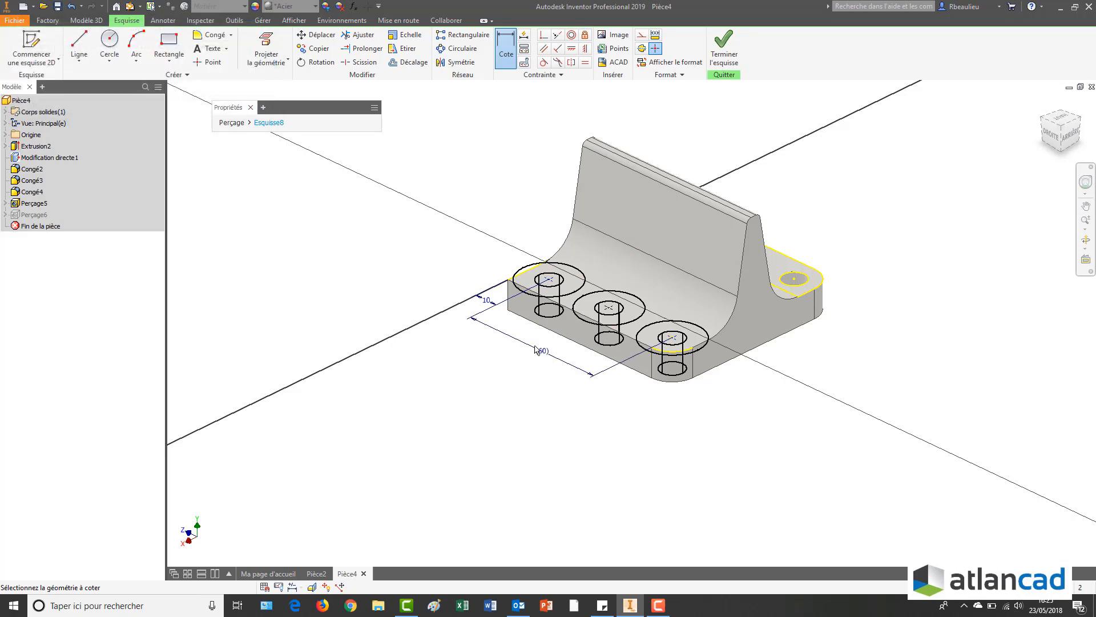
Dimension the distance between the hole centre nearest the square end and the middle hole centre as d64/2.
click(550, 284)
click(547, 361)
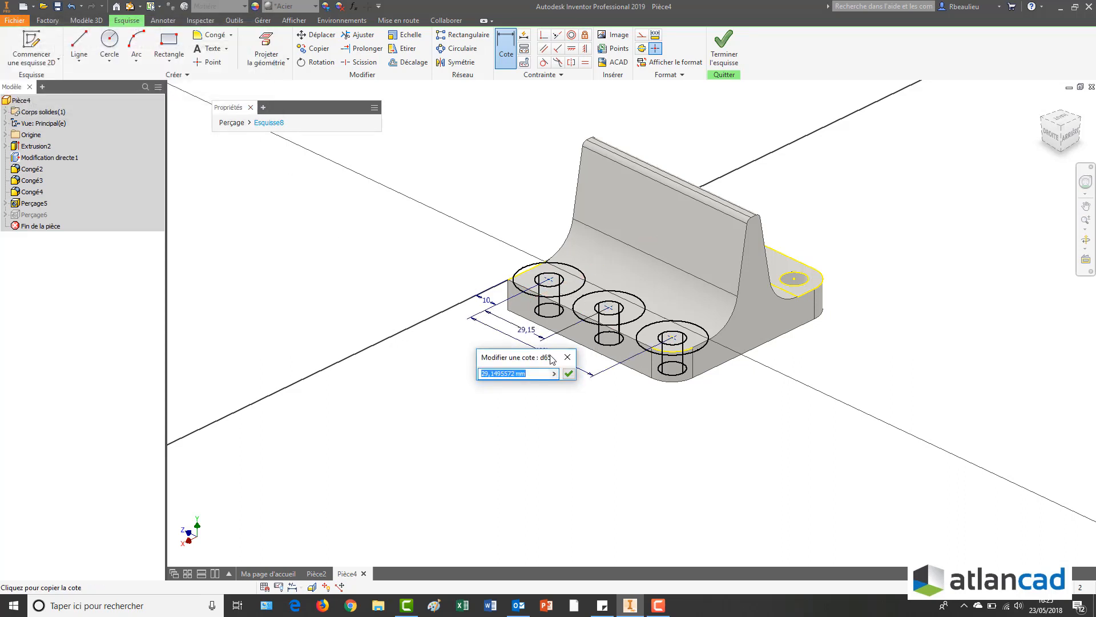
click(542, 350)
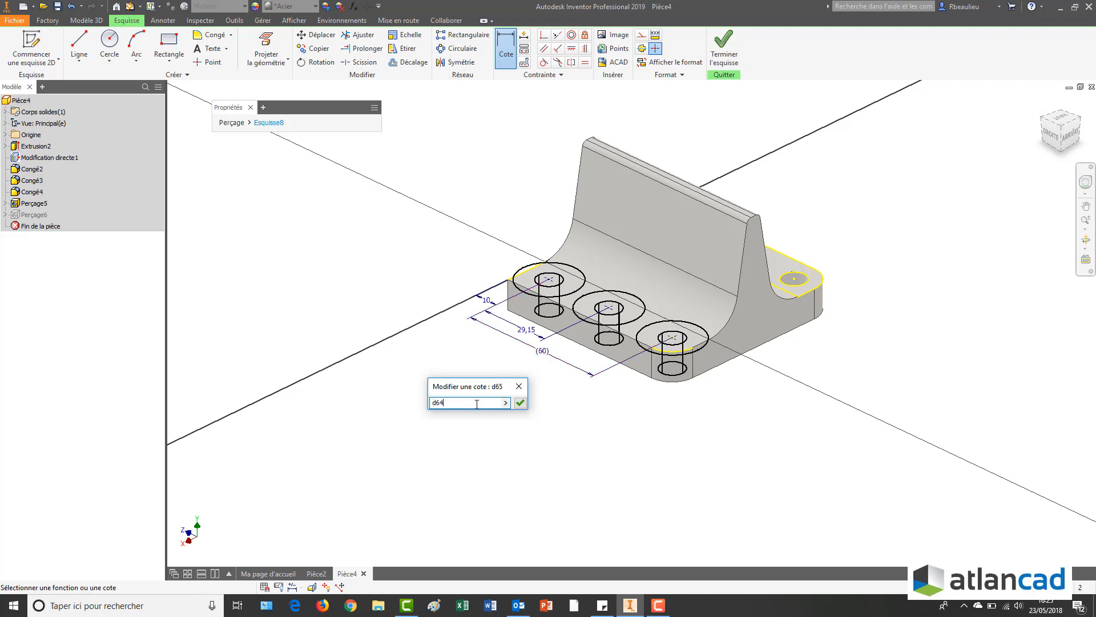
text(/2)
key(Return)
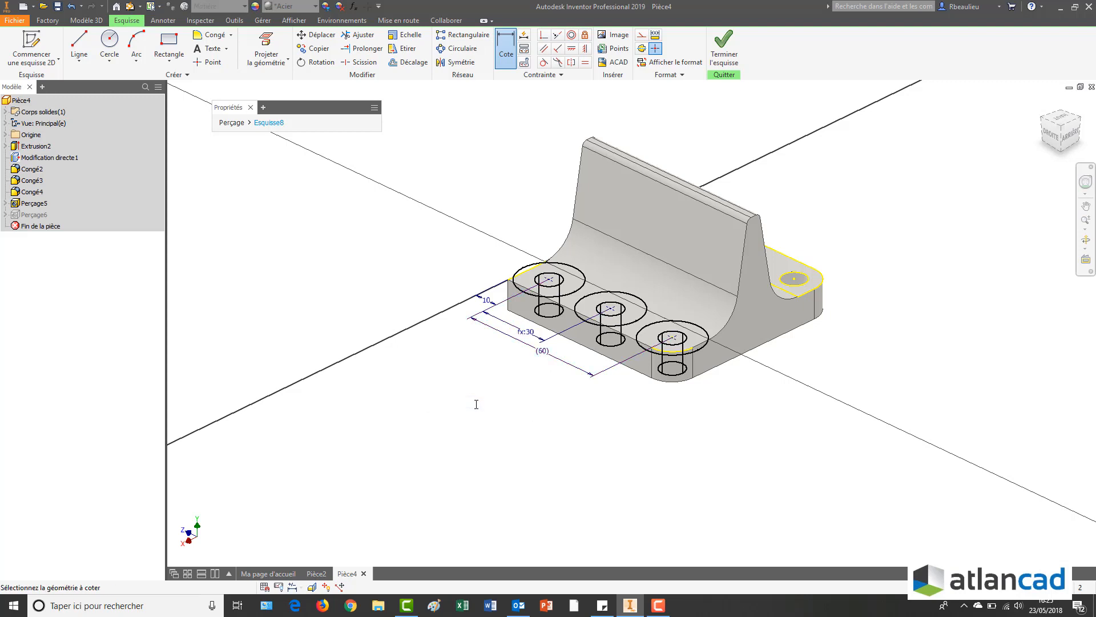
Delete the two spacing dimensions between the hole centres, keeping only the 10 mm end dimension.
key(Escape)
click(540, 343)
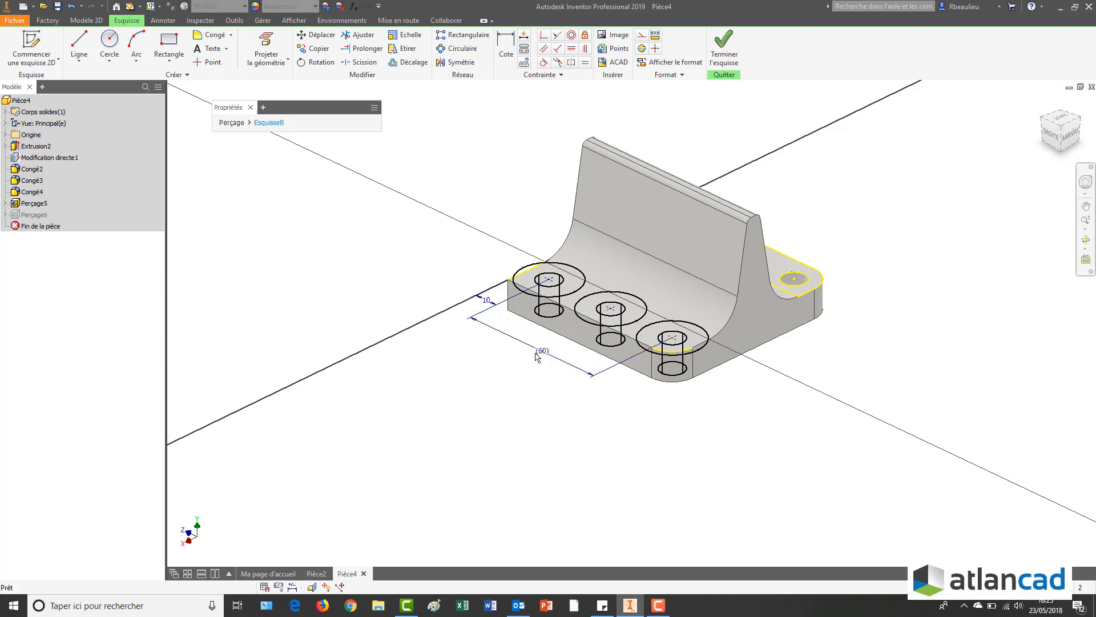
key(Delete)
Try to align the middle hole centre with the midpoint of the ledge's long edge using a horizontal constraint, and undo it.
middle_drag(501, 353, 490, 354)
click(572, 48)
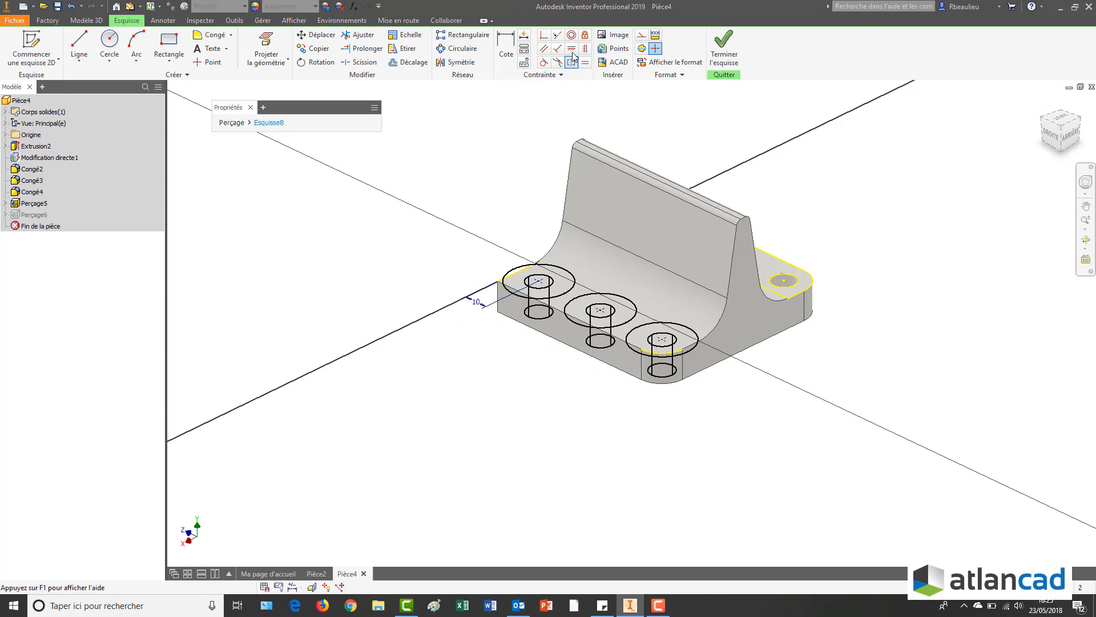
click(601, 313)
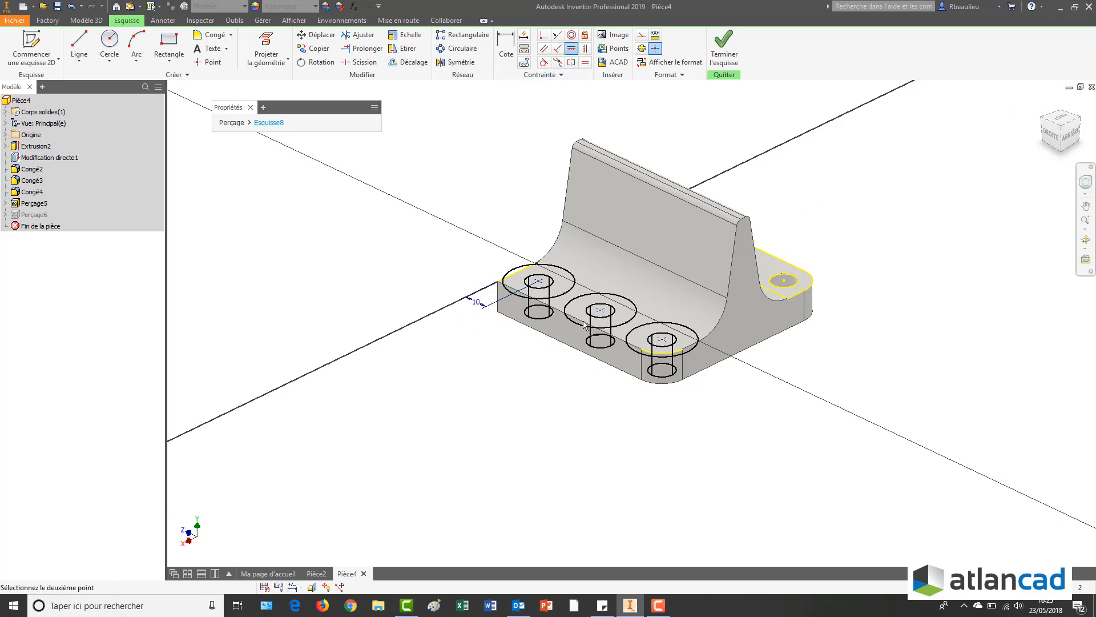
click(571, 318)
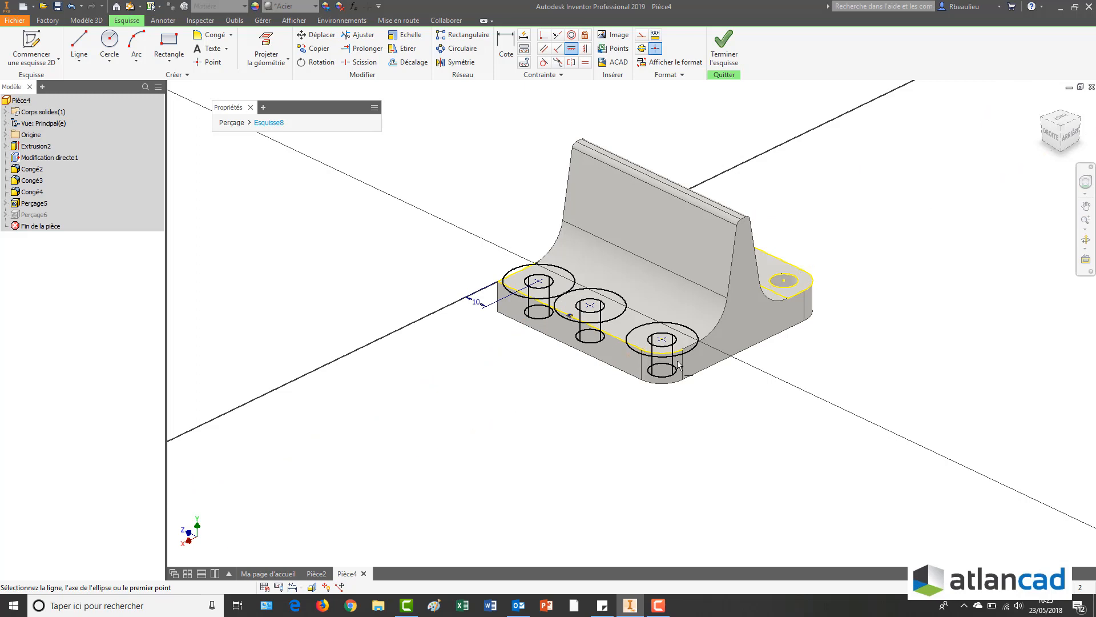
key(Escape)
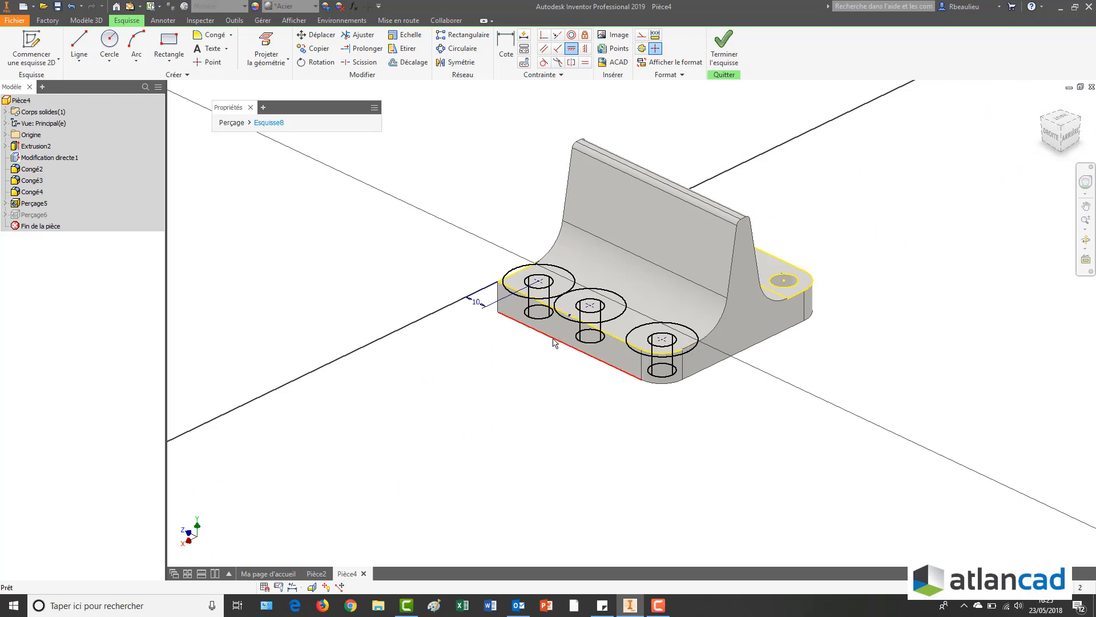
key(ctrl+z)
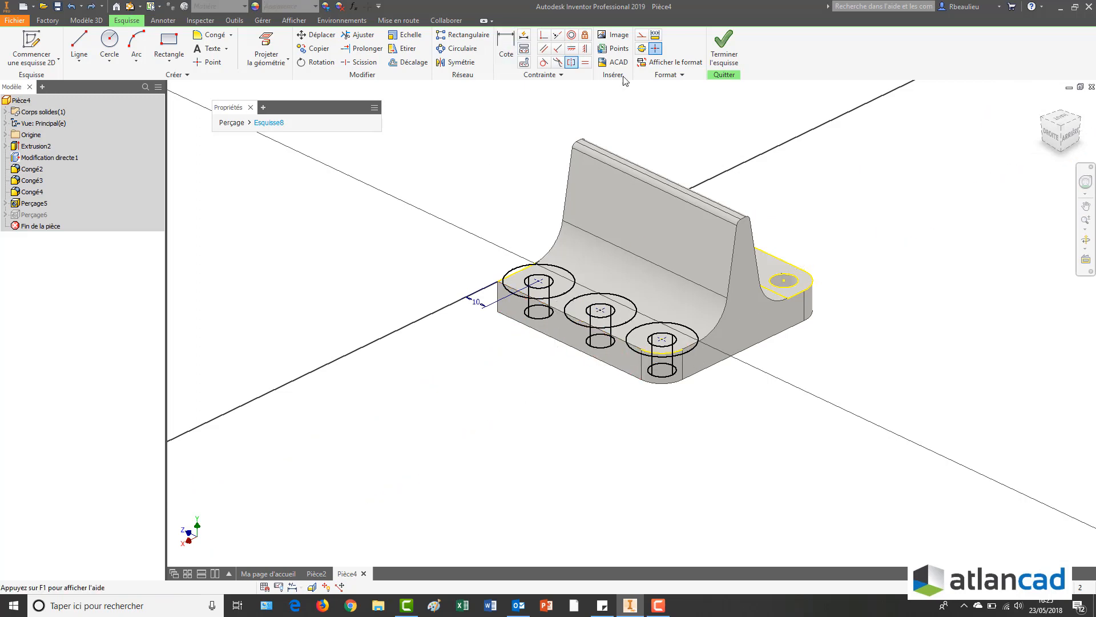
Return from the sketch to the hole feature and create the three holes, keeping the hole command active for another hole.
click(230, 124)
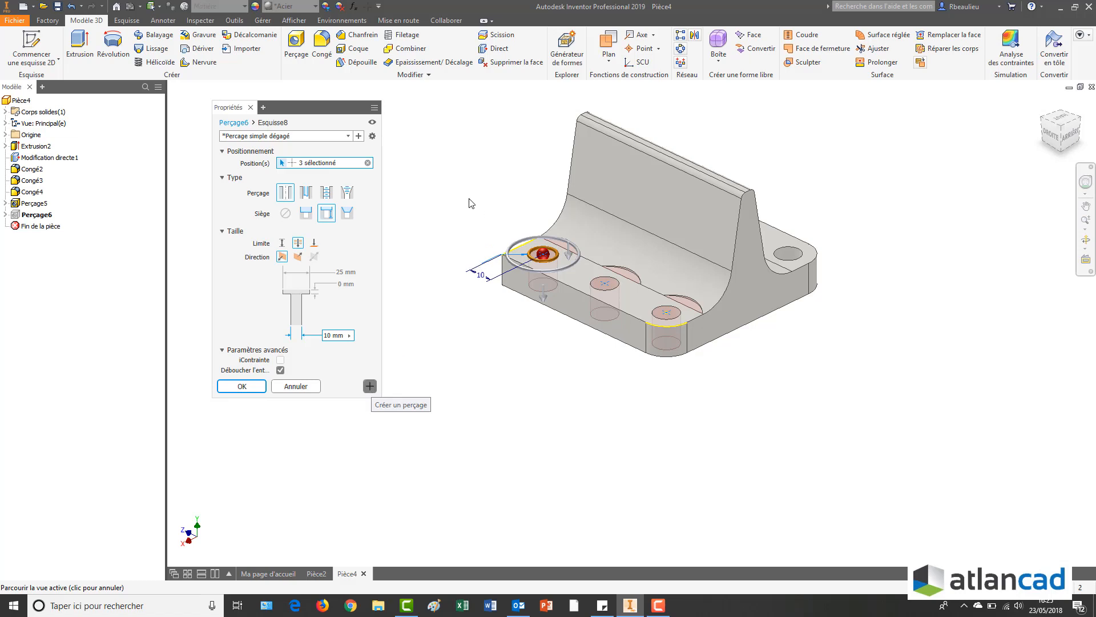
click(370, 386)
key(F4)
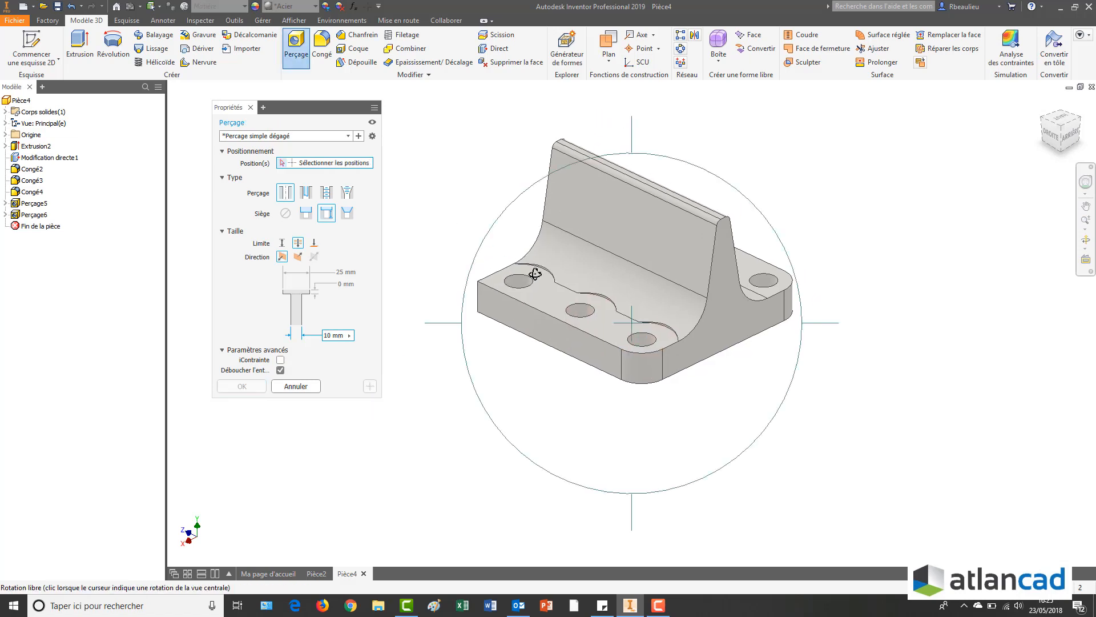
mouse_move(610, 312)
mouse_down()
mouse_move(482, 299)
mouse_move(596, 302)
mouse_up()
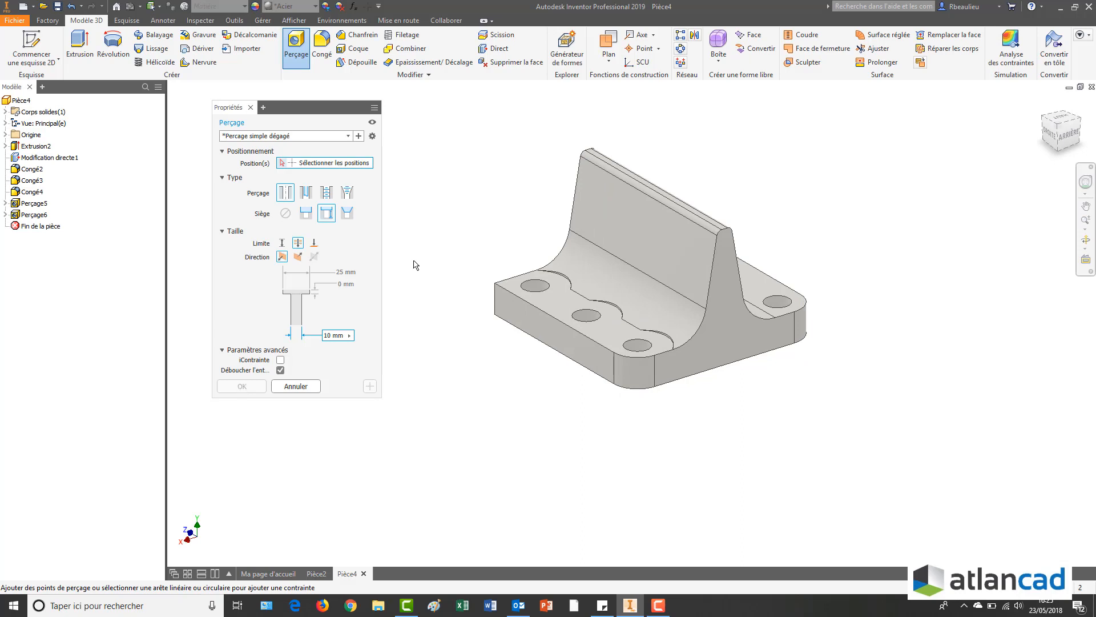
key(F4)
drag(558, 293, 558, 257)
key(F4)
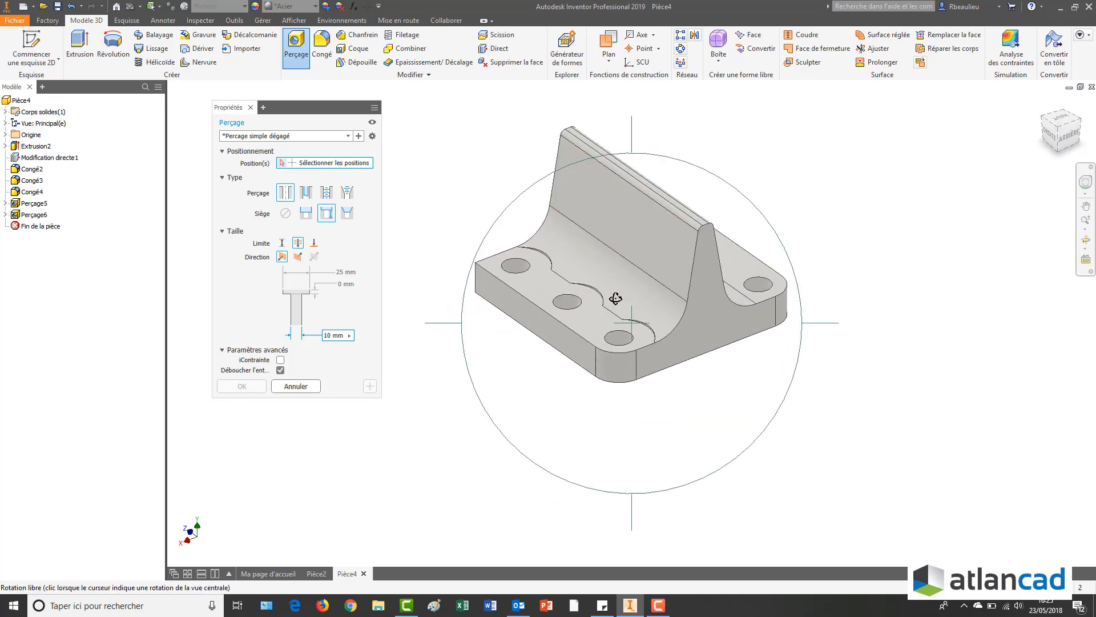
drag(614, 299, 558, 271)
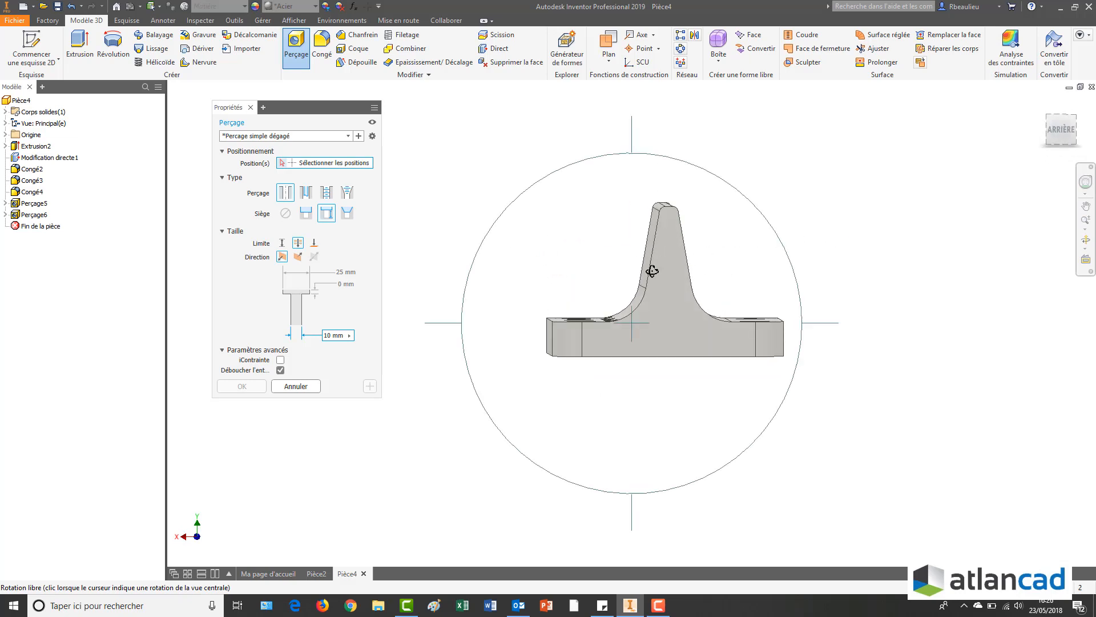
key(F6)
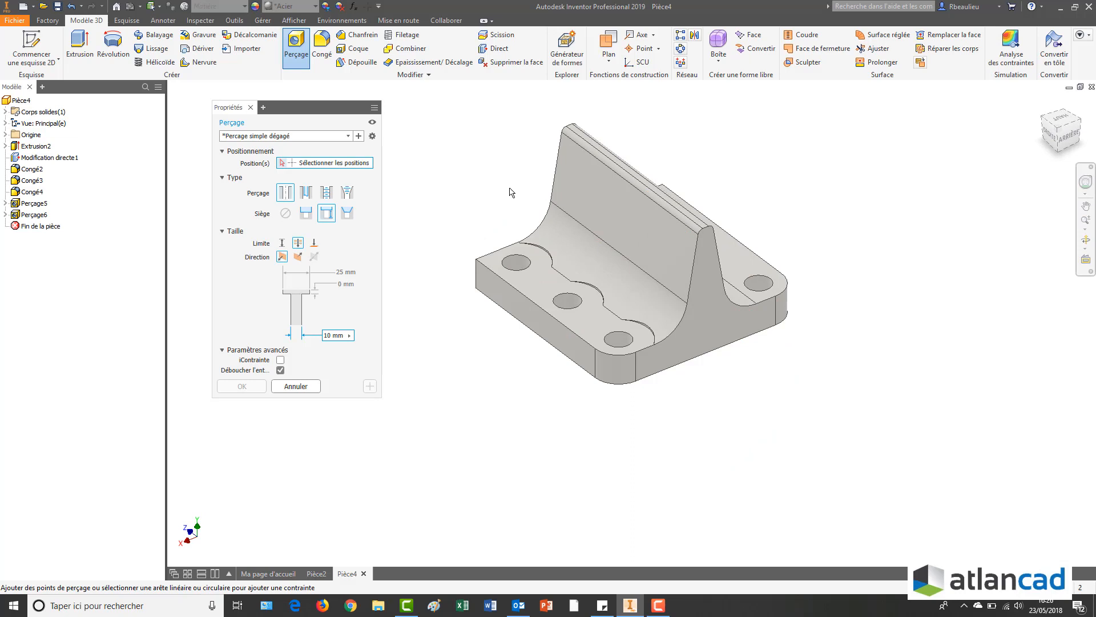
Place a hole from the ledge's long side face, move it up in front of the upright, and set its height above the bottom edge to 35 mm.
click(538, 321)
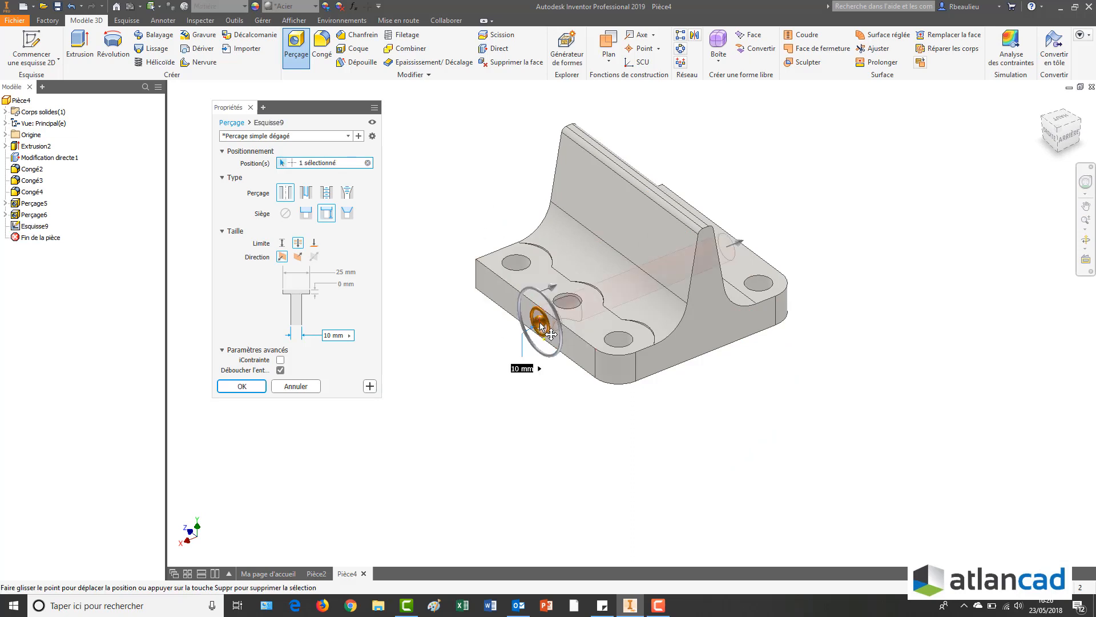
drag(539, 323, 553, 238)
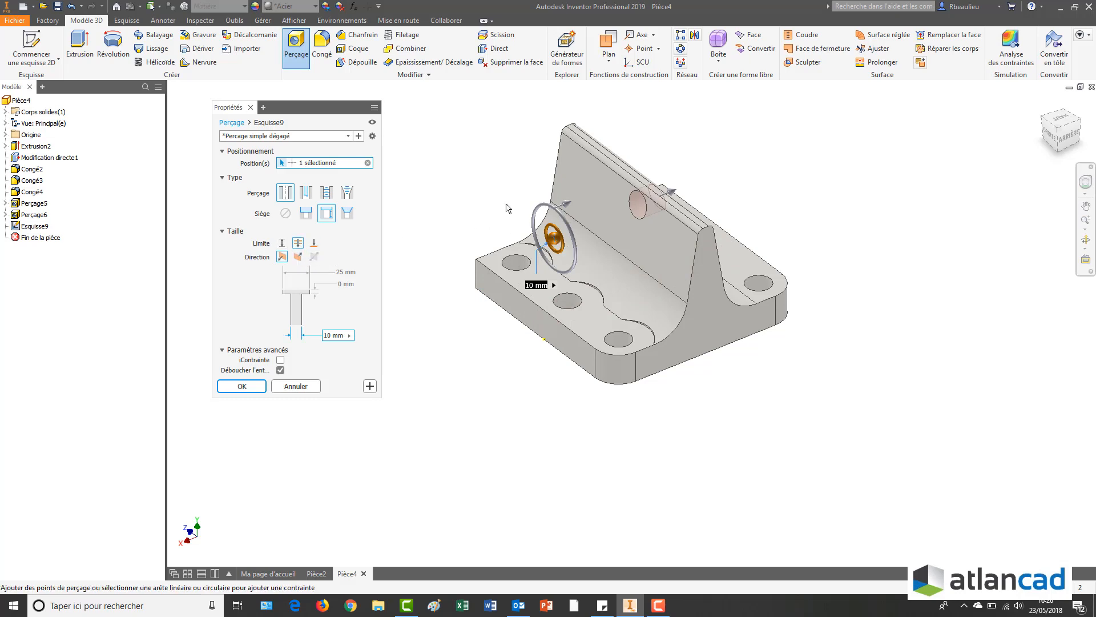
click(516, 318)
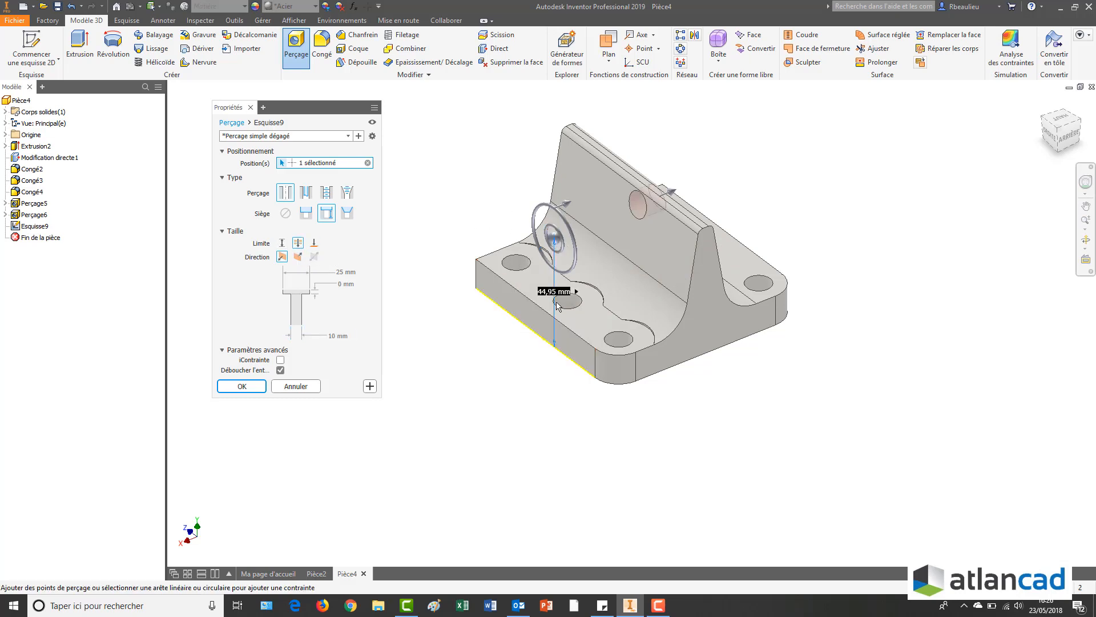
text(50)
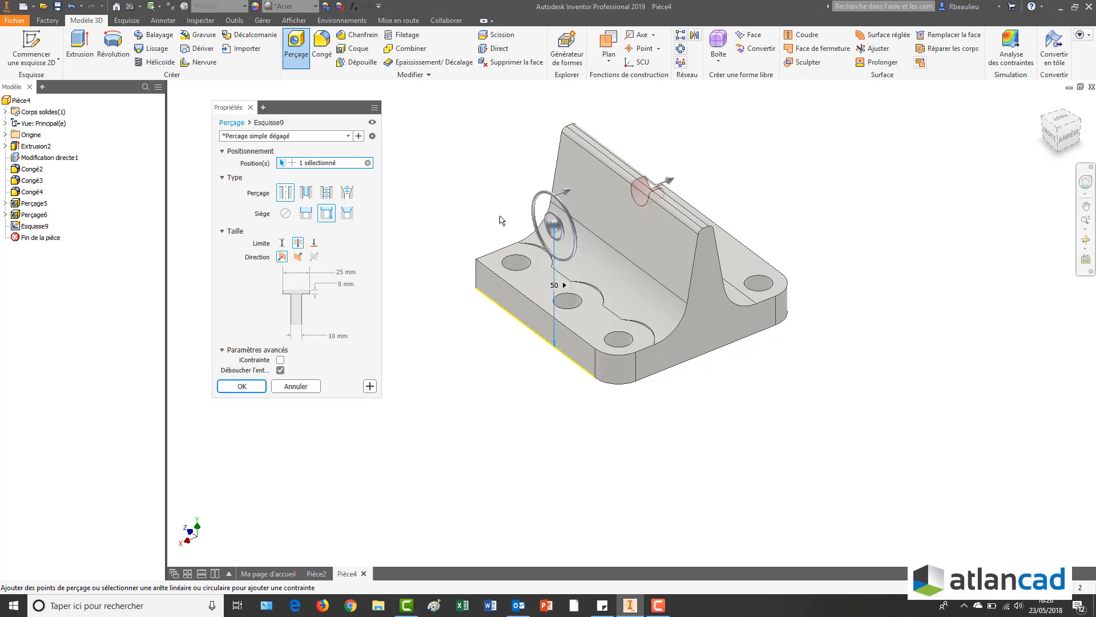
double_click(555, 285)
Enter the new hole's positioning sketch and align its centre with the midpoint of the side face's upper edge using a vertical constraint.
click(269, 122)
shift+middle_drag(523, 350, 656, 351)
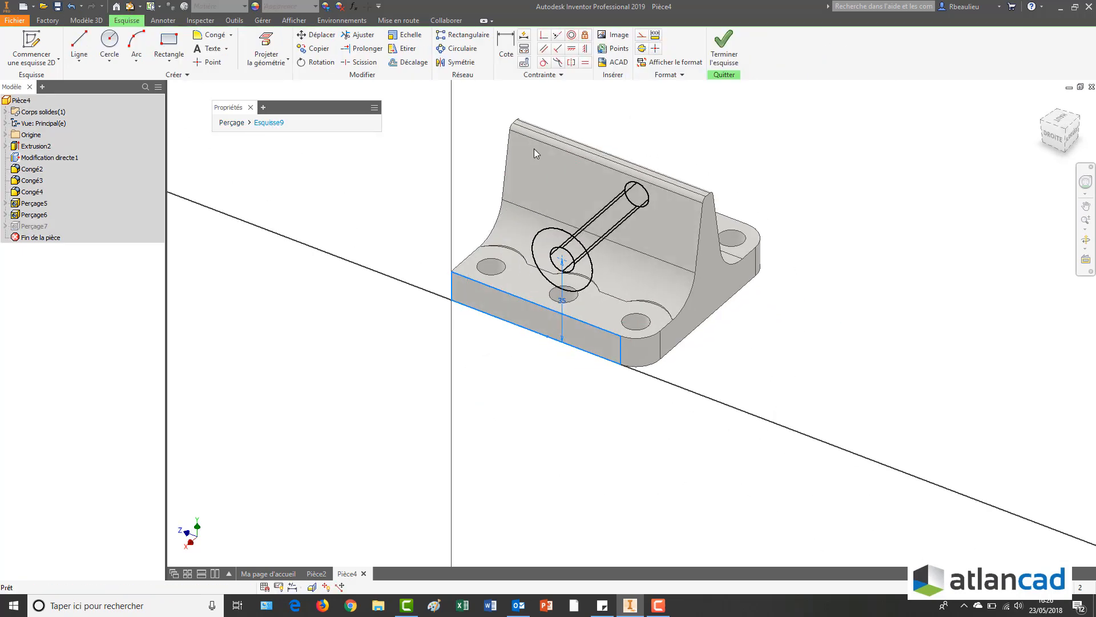
click(584, 48)
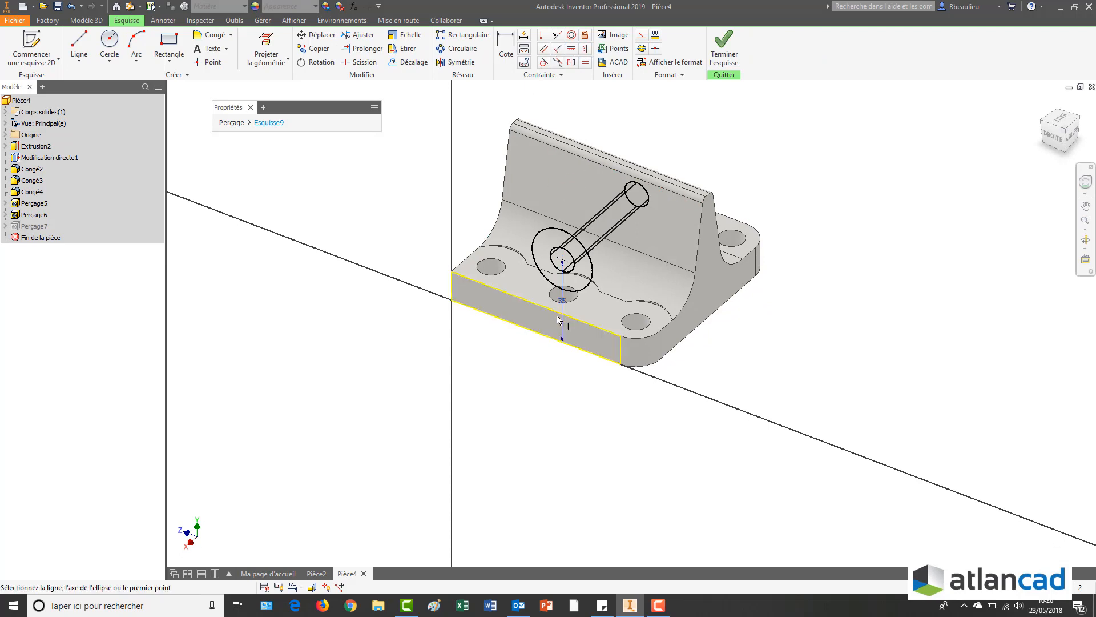
click(563, 264)
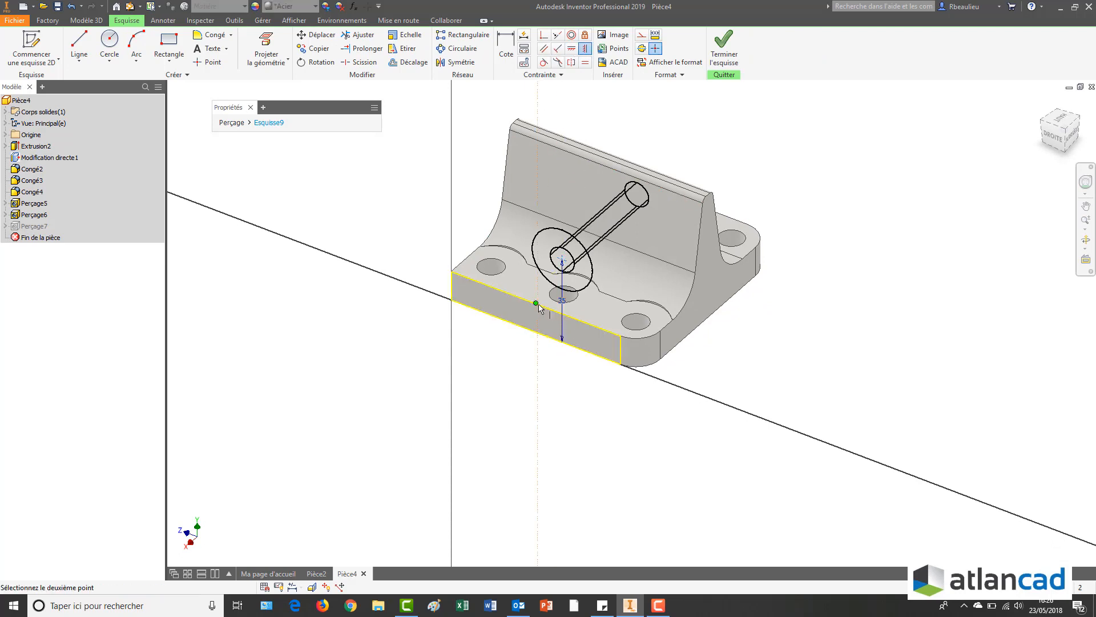
click(537, 304)
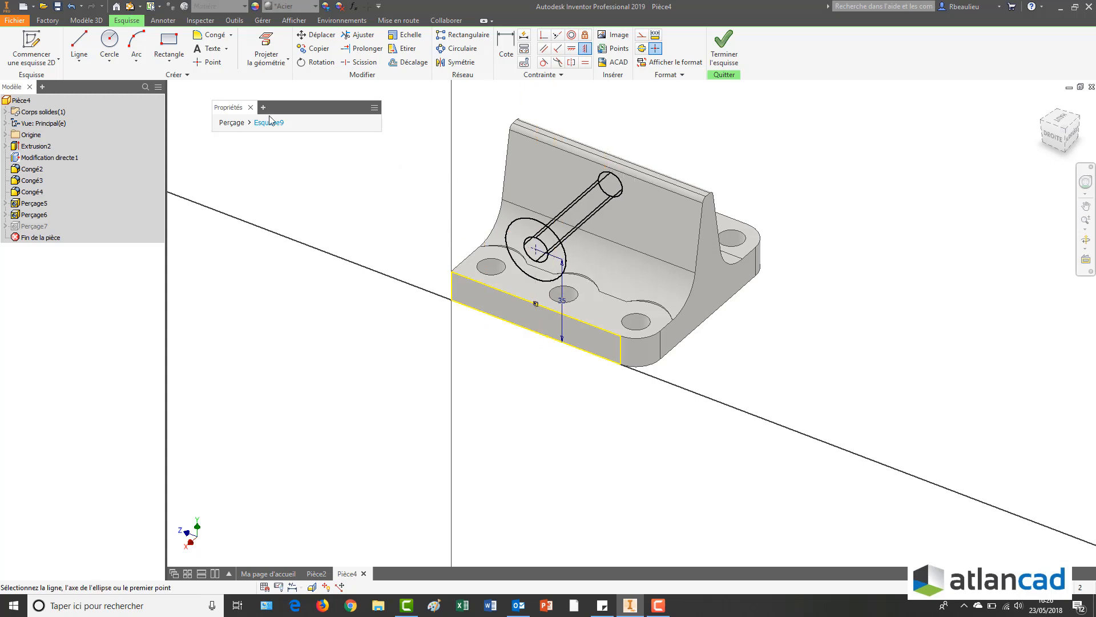
Return to the hole feature and create the 10 mm hole through the upright.
click(231, 122)
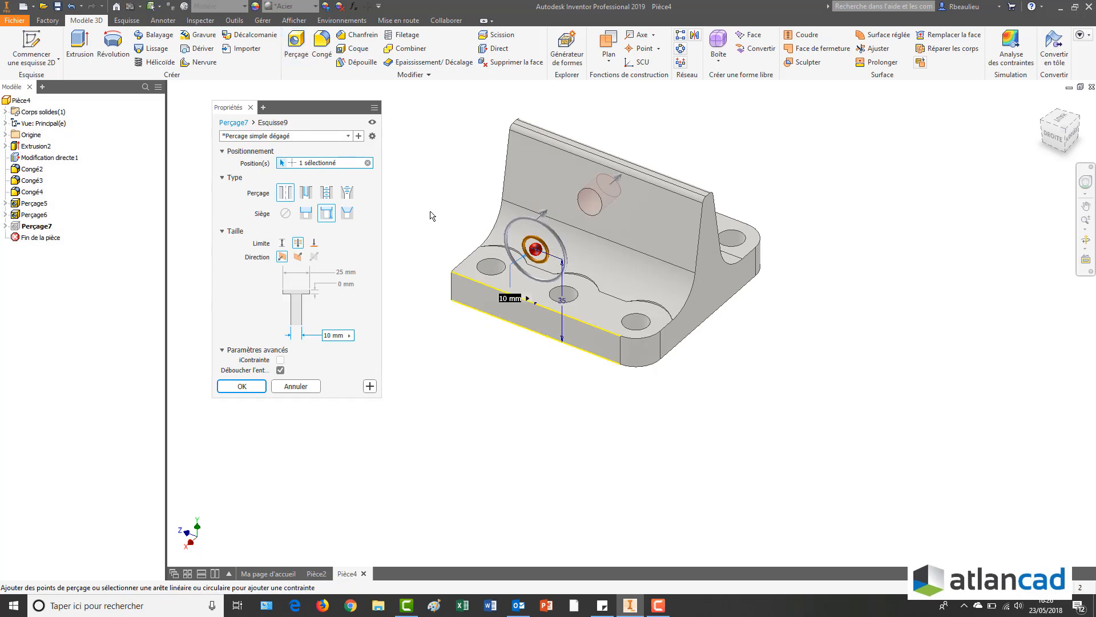
middle_drag(435, 232, 489, 240)
shift+middle_drag(570, 337, 505, 325)
click(254, 384)
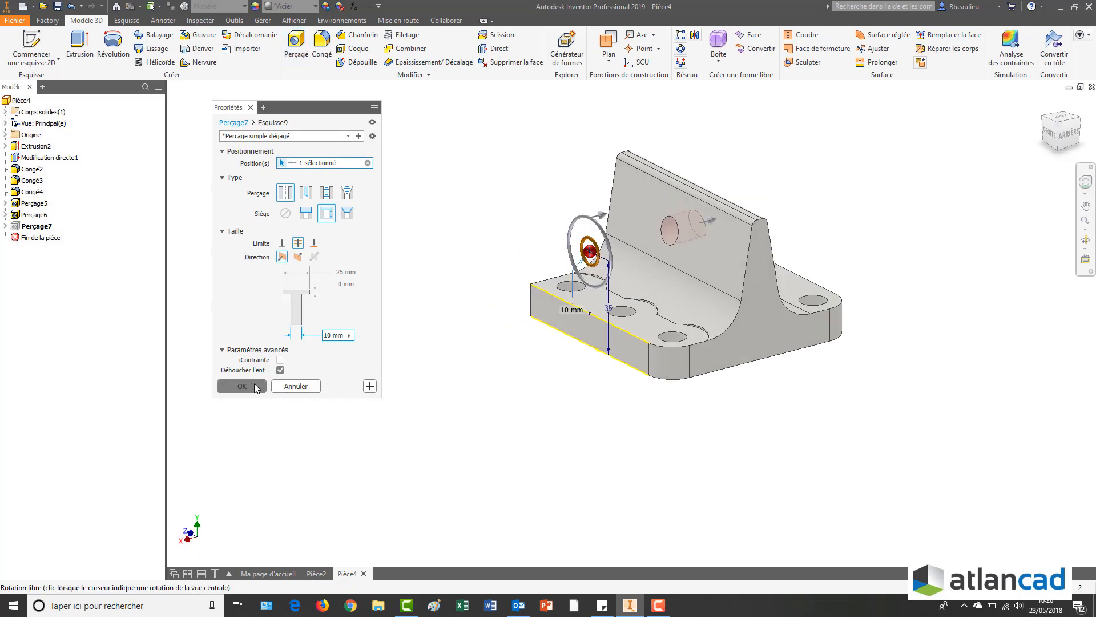
shift+middle_drag(411, 269, 561, 352)
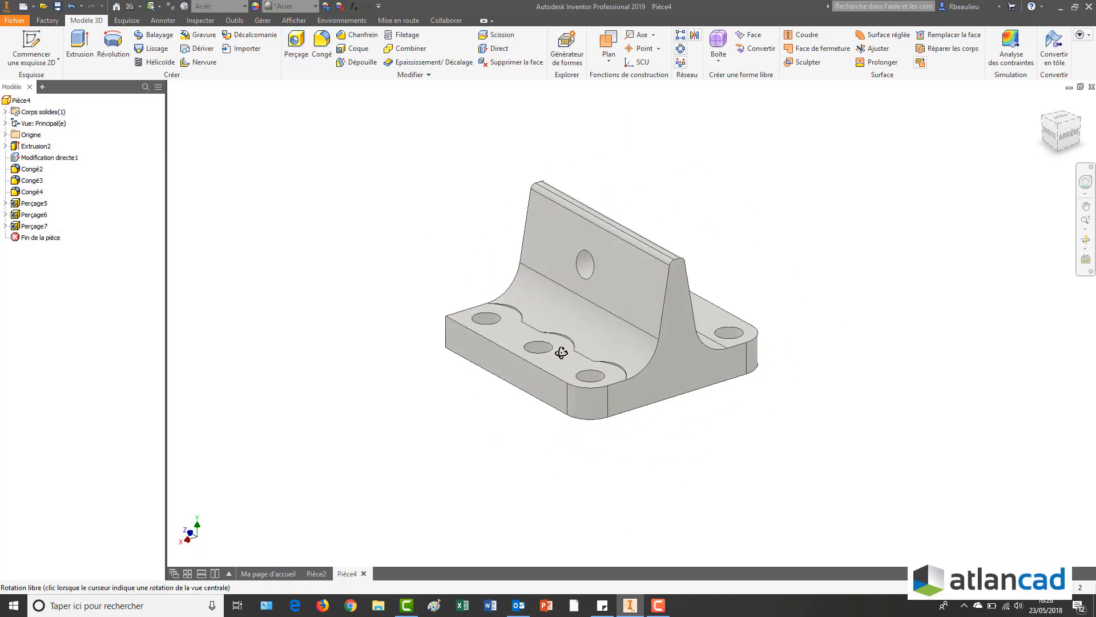
Start a new hole and configure it as tapped with the Profil métrique ISO thread type and size 8.
right_click(435, 246)
click(459, 262)
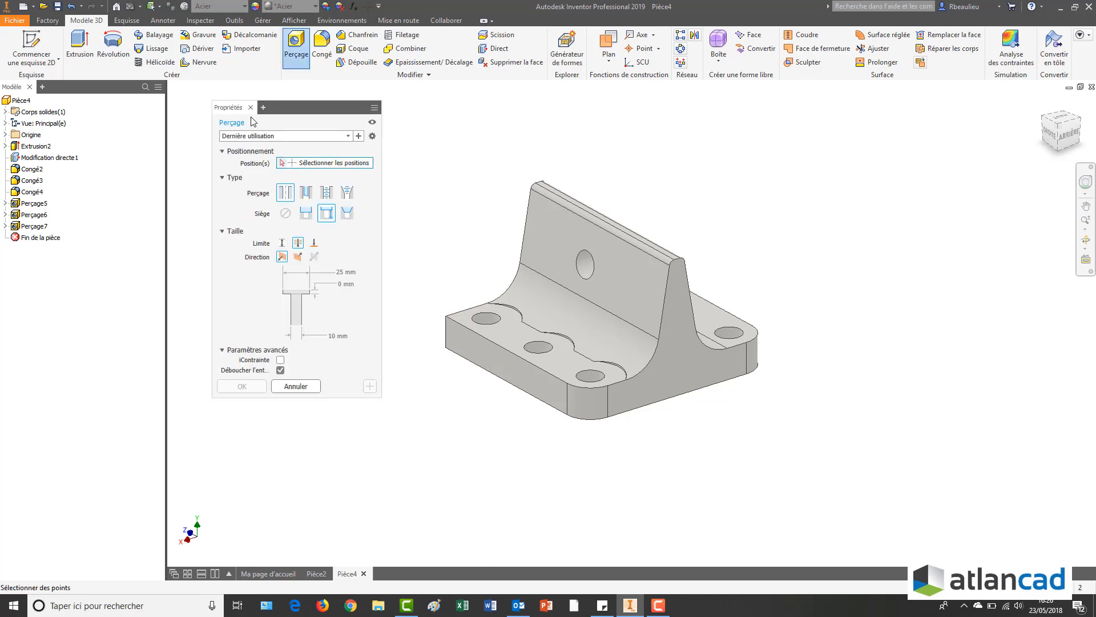
click(305, 194)
click(326, 193)
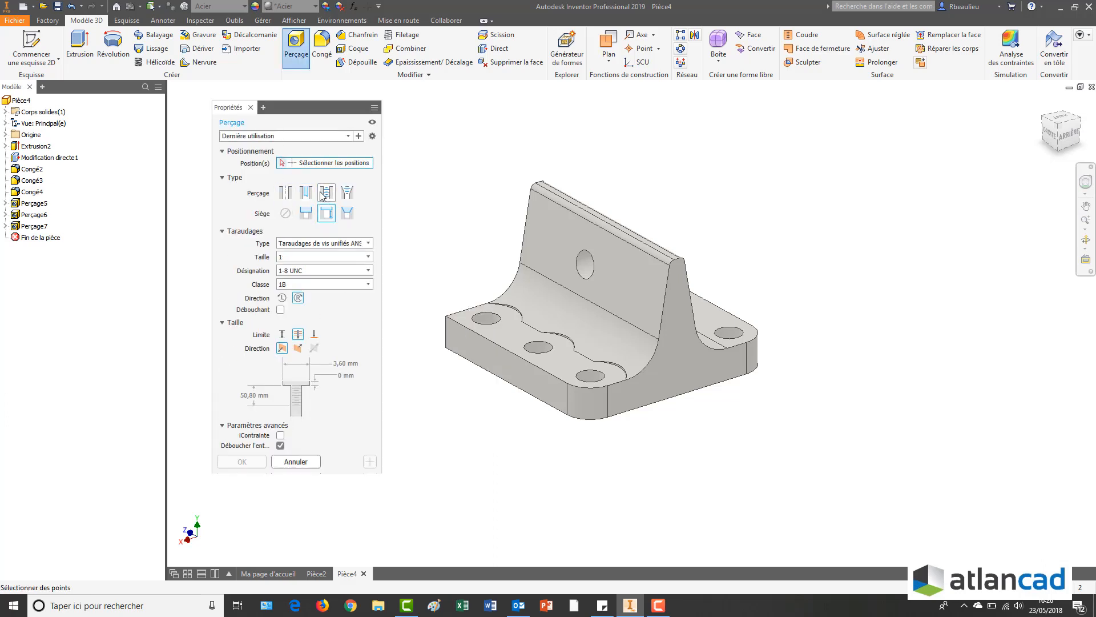
click(368, 244)
click(355, 262)
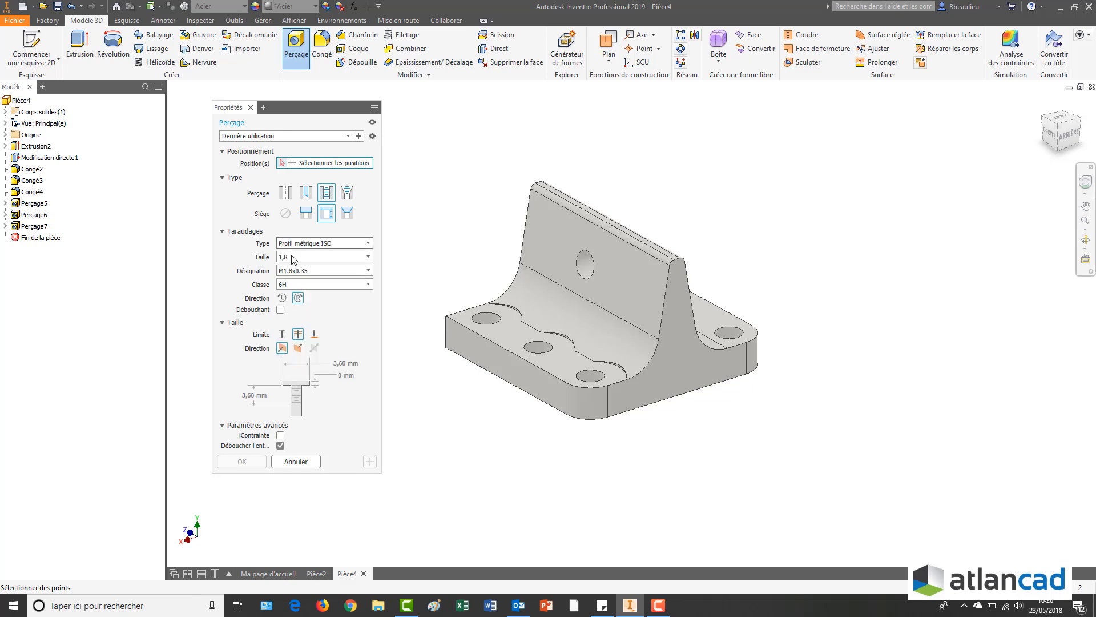
click(369, 257)
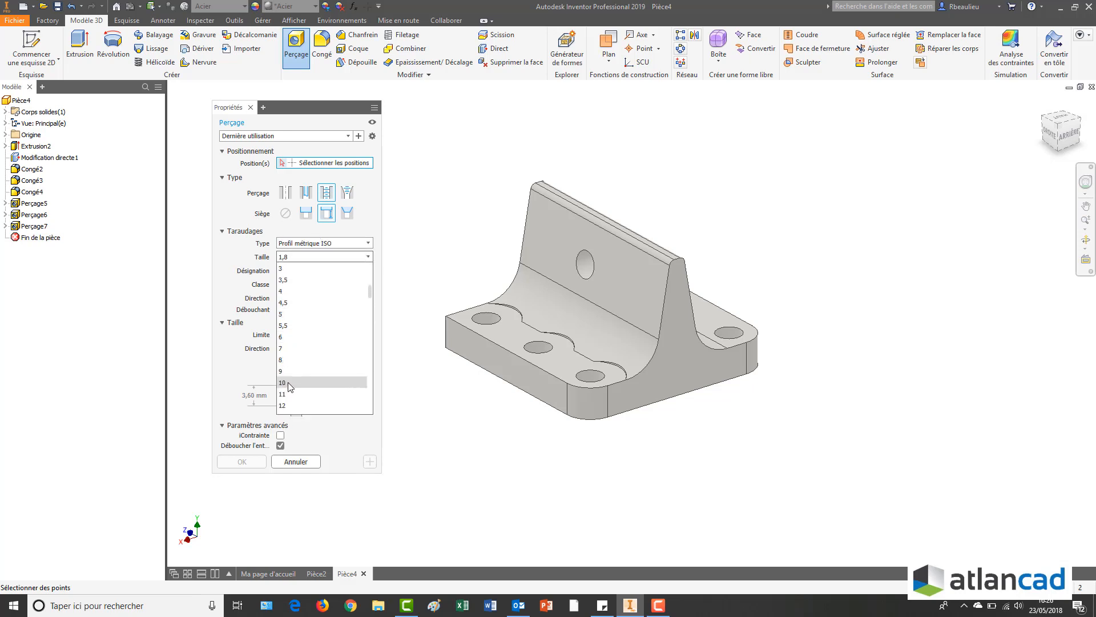
click(292, 360)
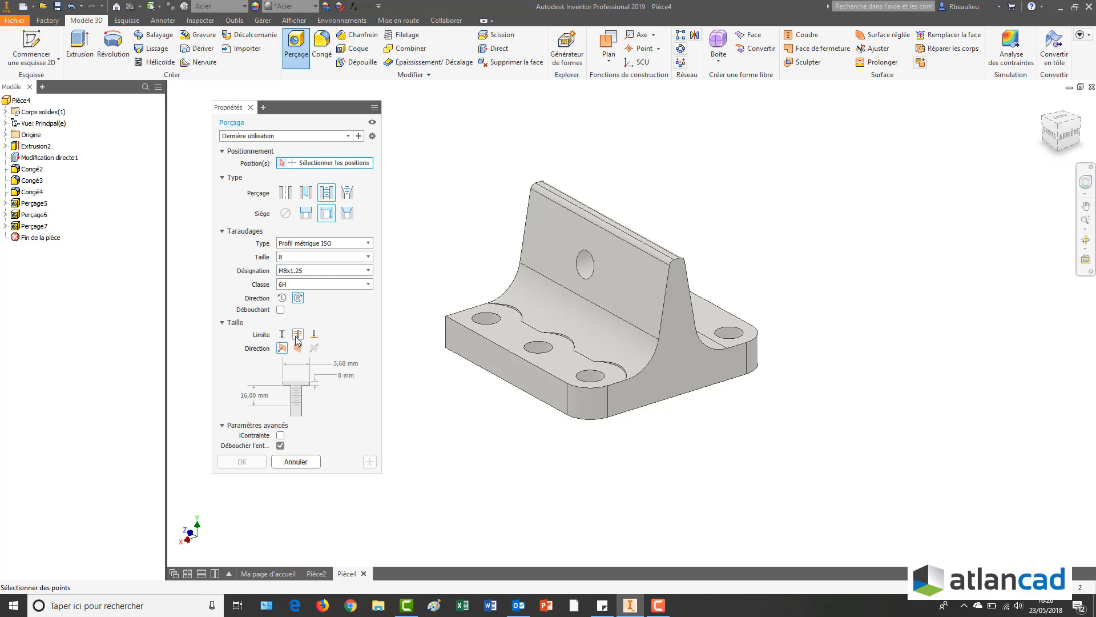
Save the tapped hole settings as a new preset named Taraudé_Dégagé_M8.
click(358, 136)
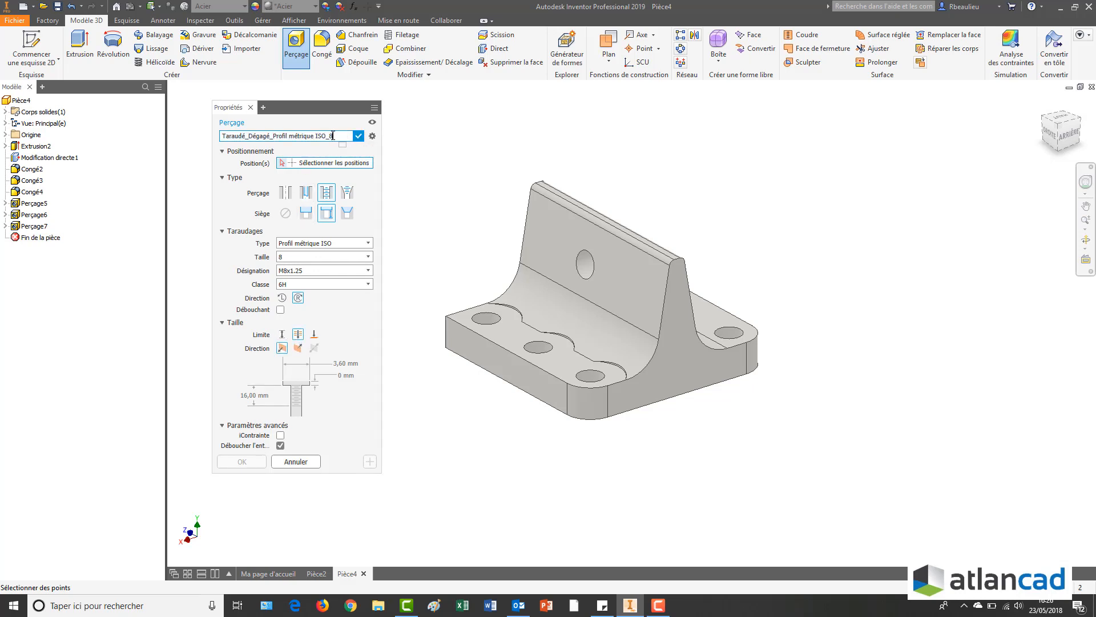
drag(215, 140, 274, 139)
text(M8)
click(358, 135)
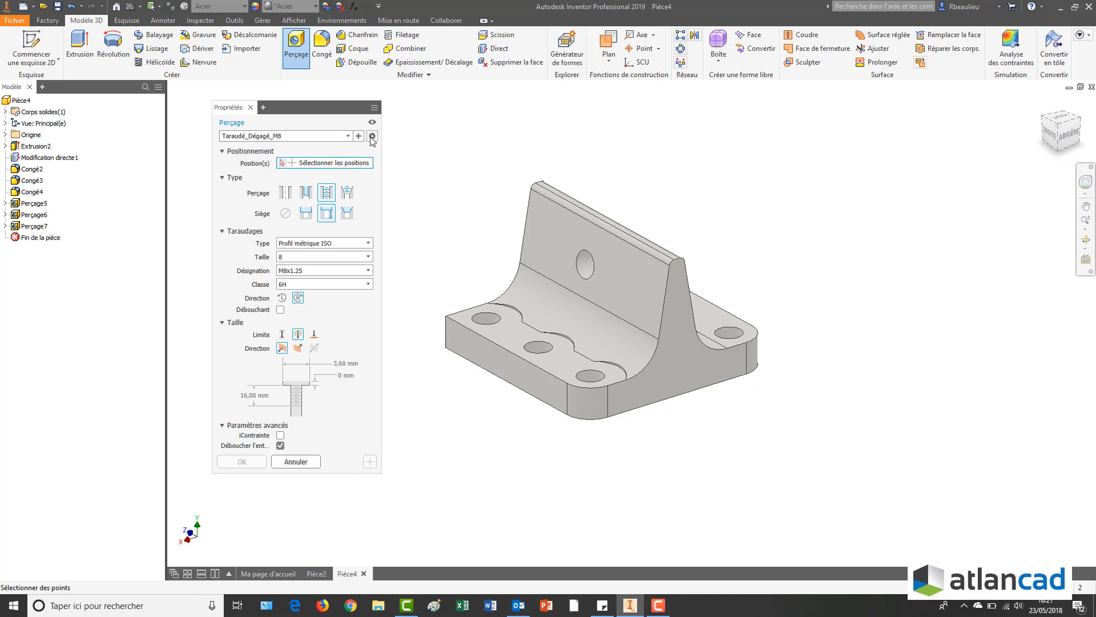
Open the list of saved hole presets and examine its entries.
click(332, 136)
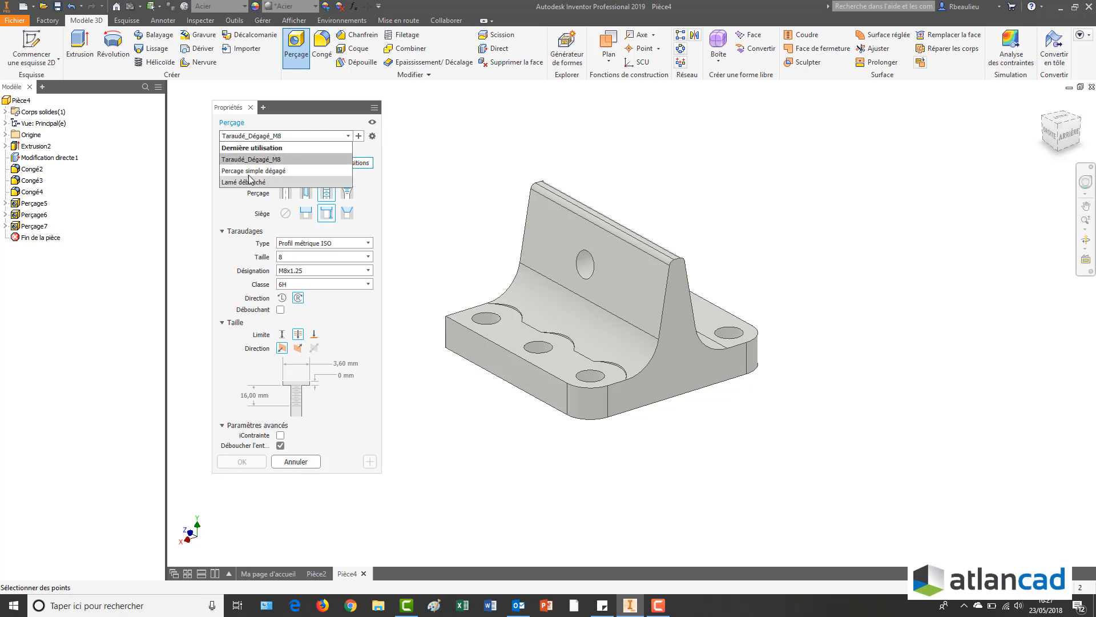
click(288, 136)
click(348, 136)
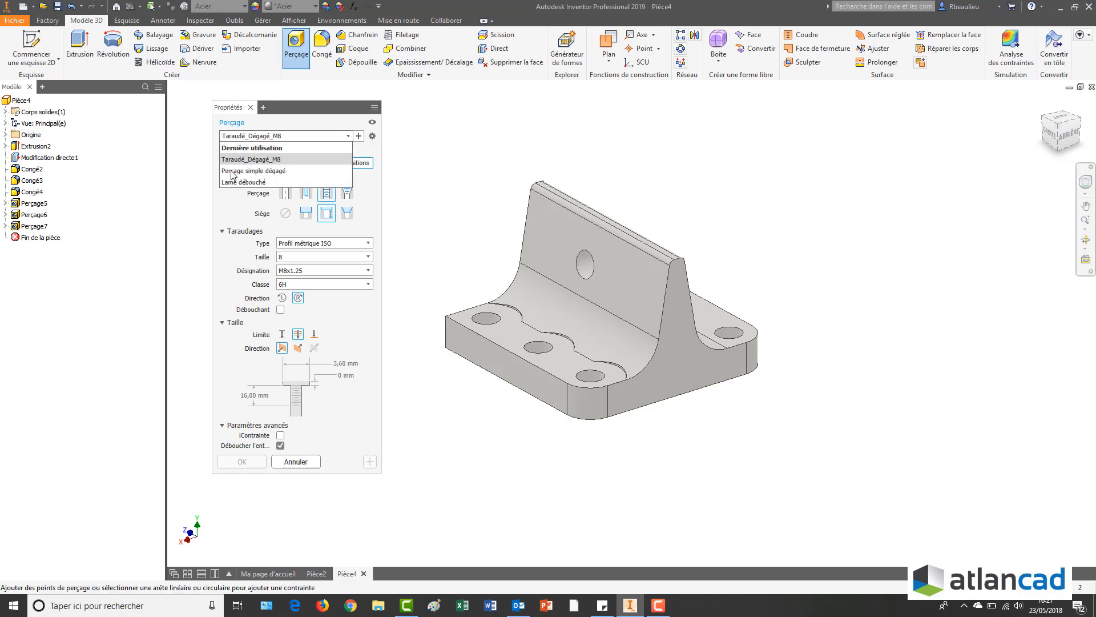
Delete the saved hole preset Taraudé_Dégagé_M8 and check the remaining entries in the preset list.
click(293, 131)
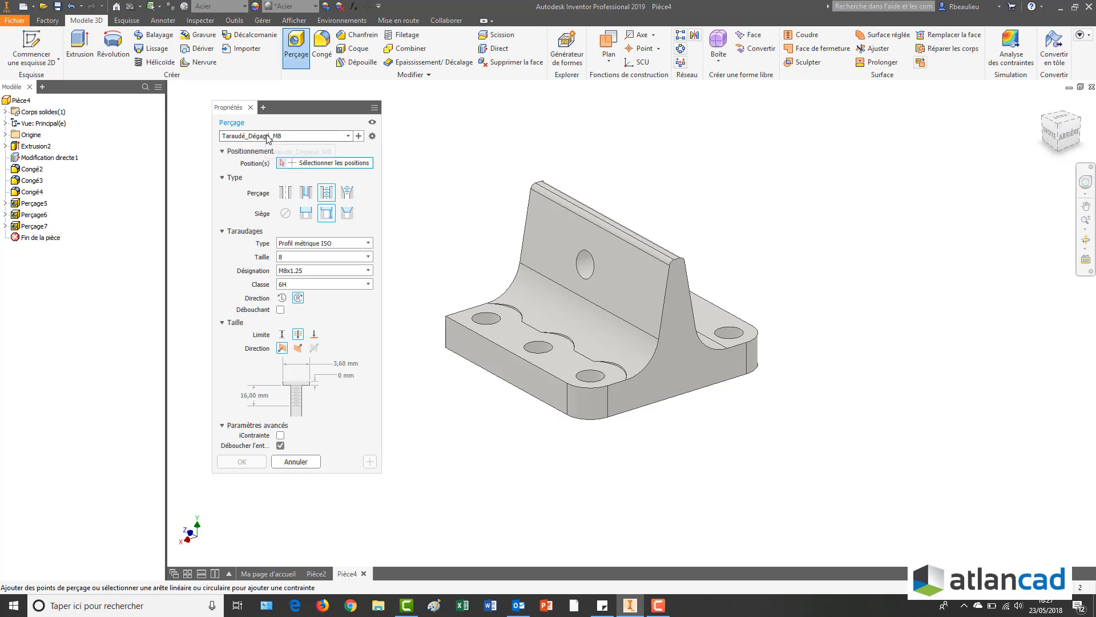
click(372, 137)
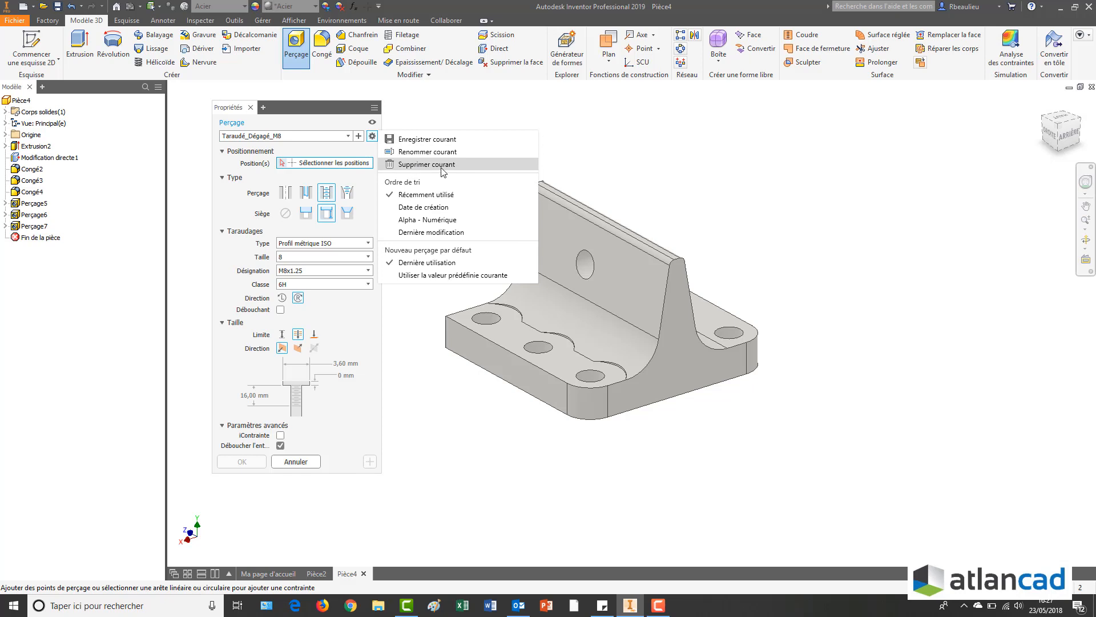
click(410, 165)
click(281, 136)
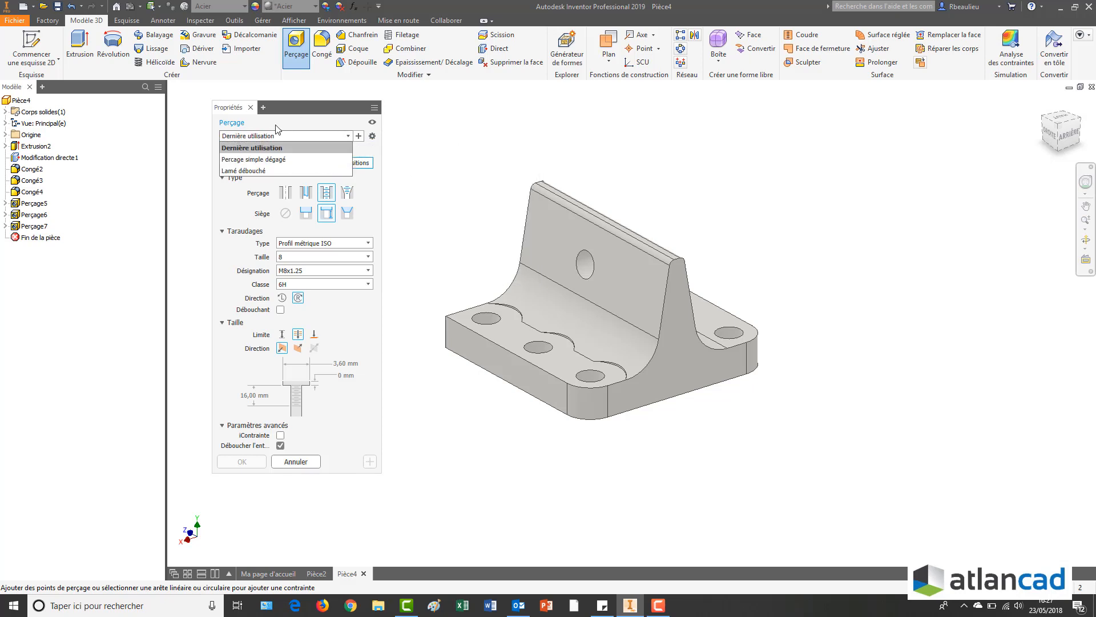
click(304, 125)
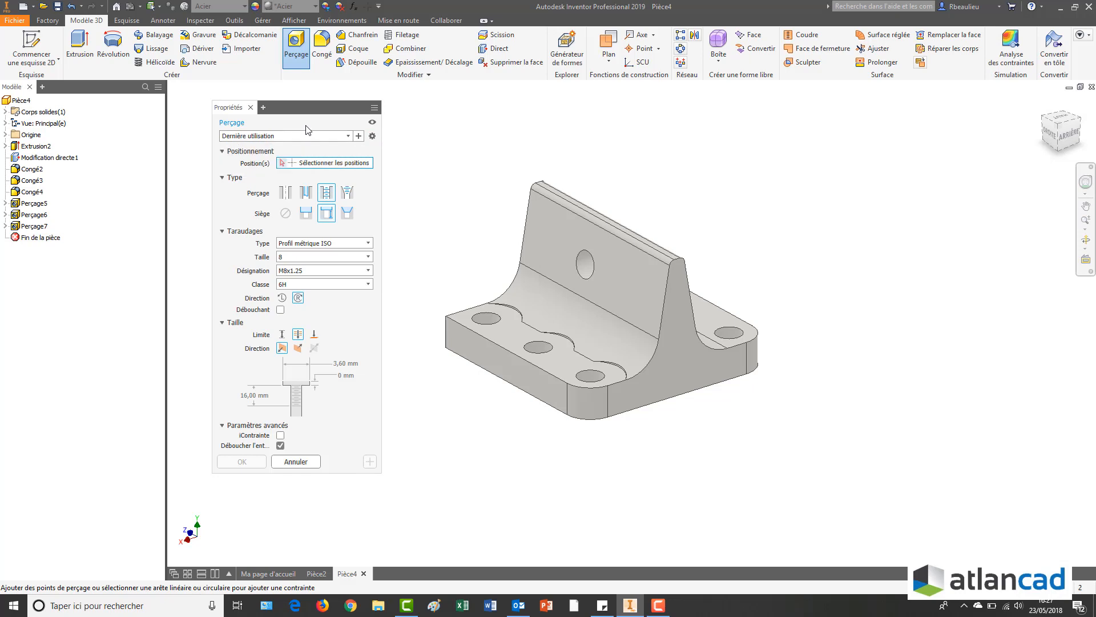
click(371, 123)
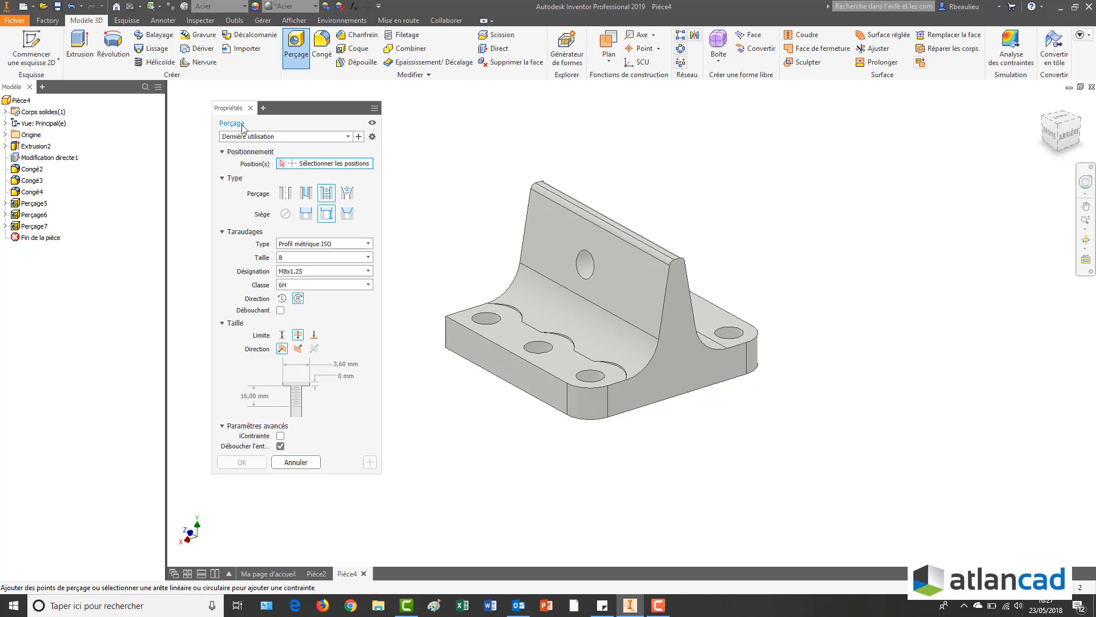
drag(297, 113, 312, 125)
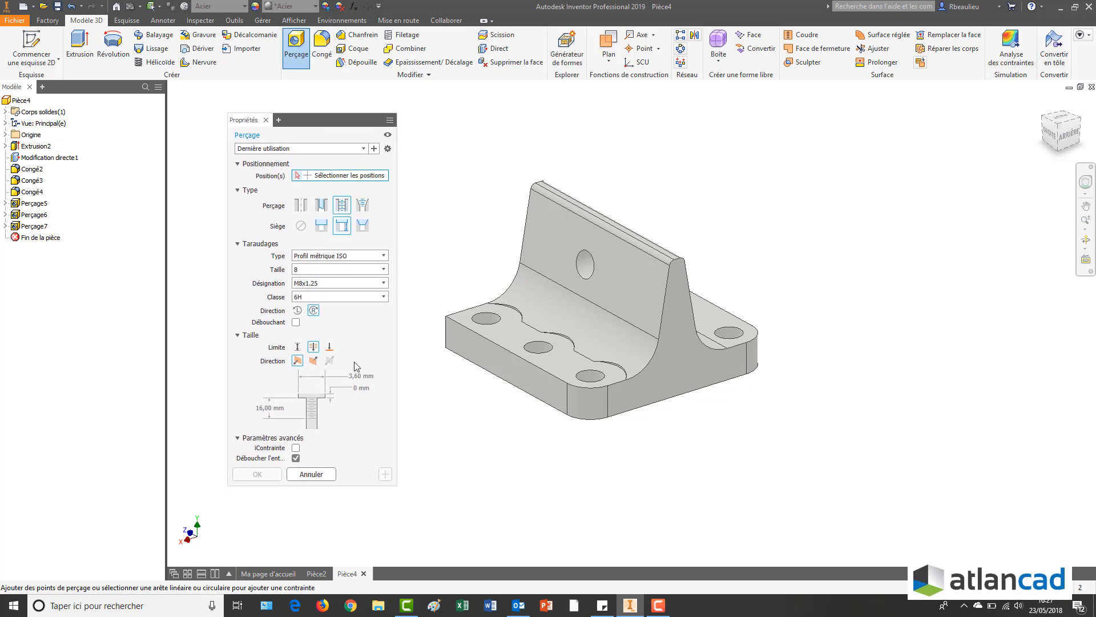